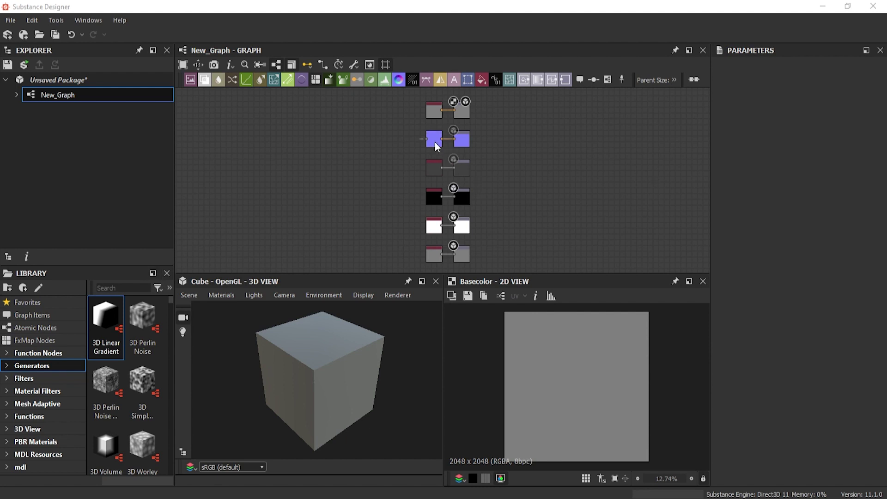
Inspect the previews and properties of the ambient occlusion, height and metallic source colours and the Ambient Occlusion output node
double_click(435, 227)
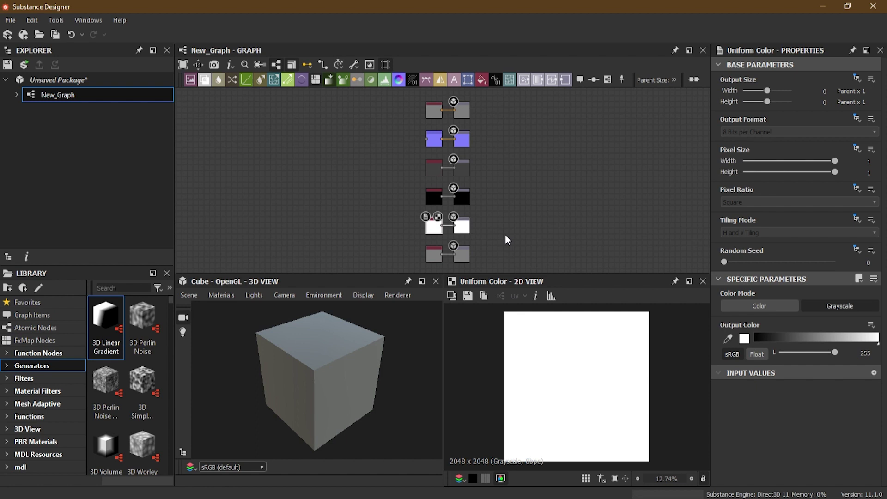
double_click(434, 255)
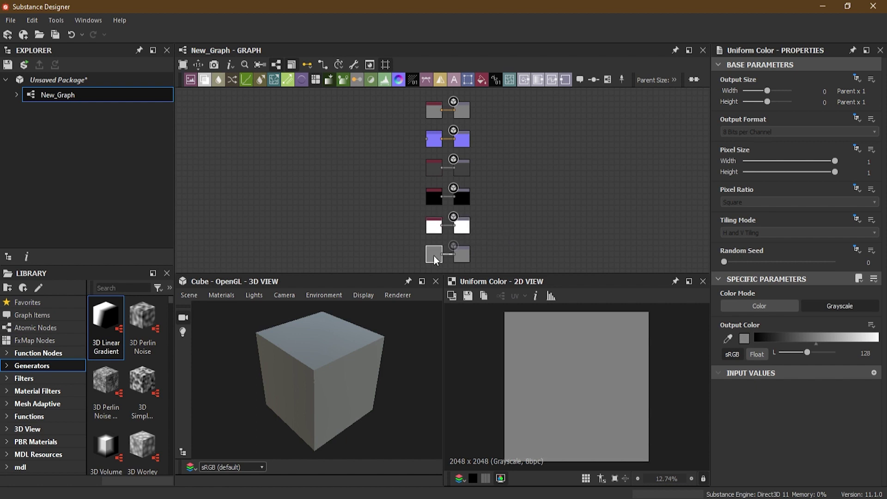
double_click(435, 226)
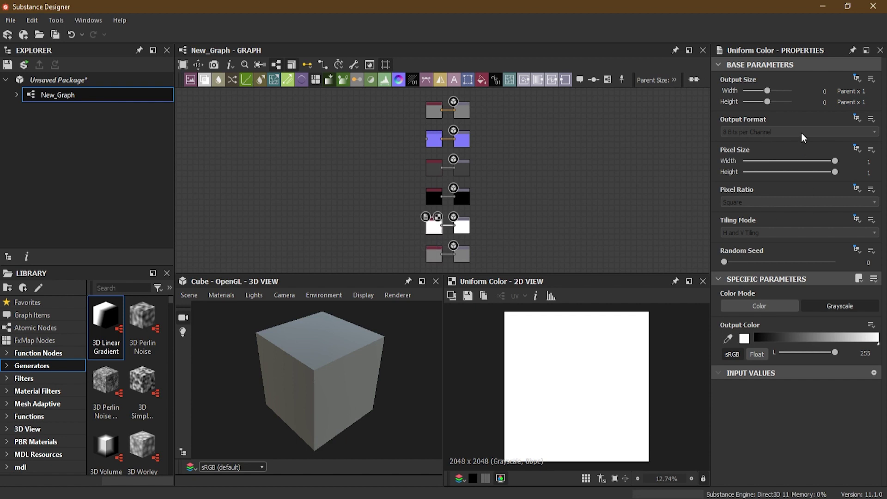
double_click(434, 196)
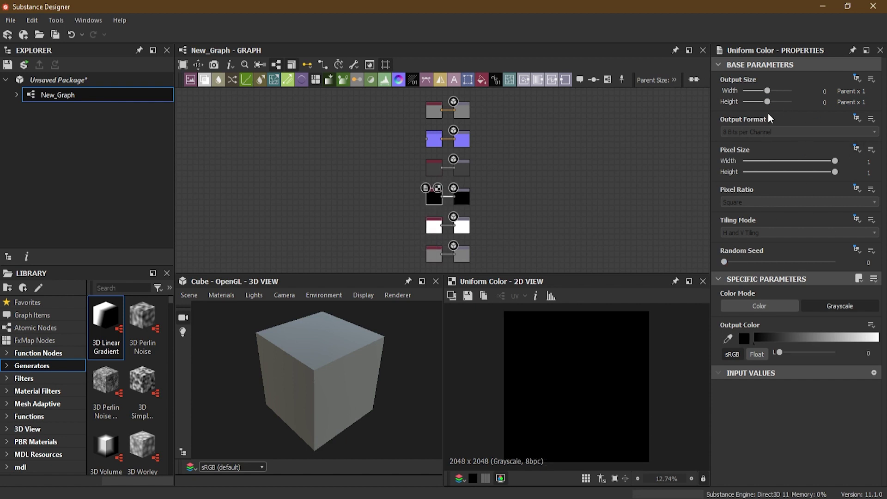
double_click(462, 168)
double_click(462, 225)
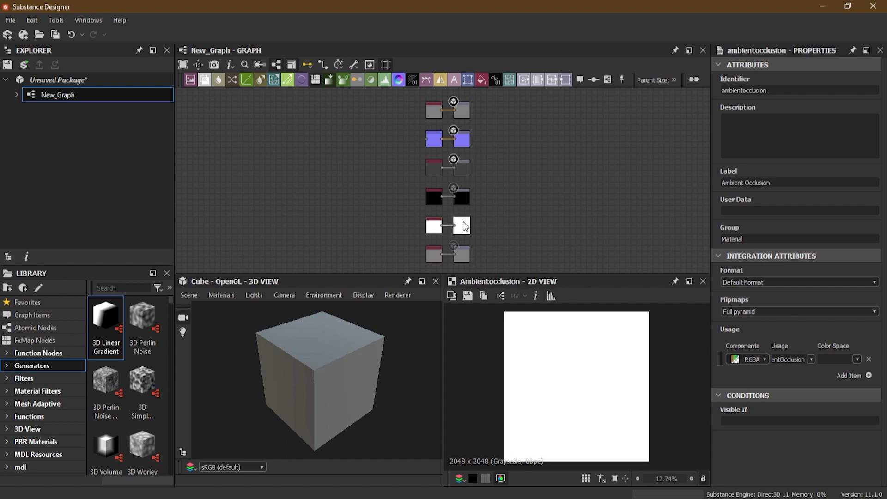
Review the properties of the Normal node, the graph itself and the Uniform Color node feeding Roughness
double_click(434, 140)
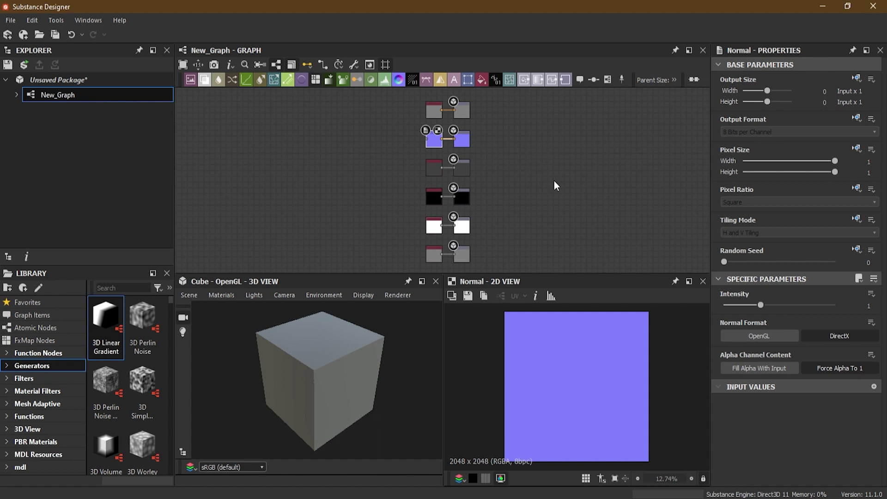
click(550, 163)
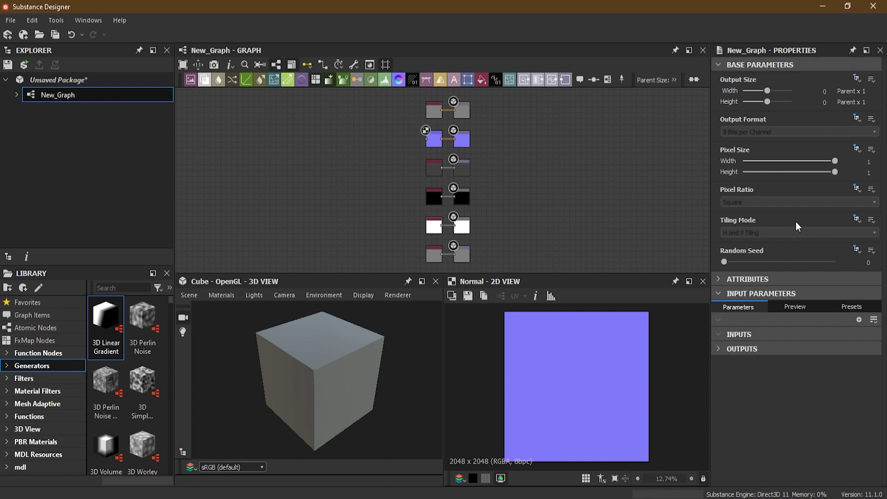
click(436, 169)
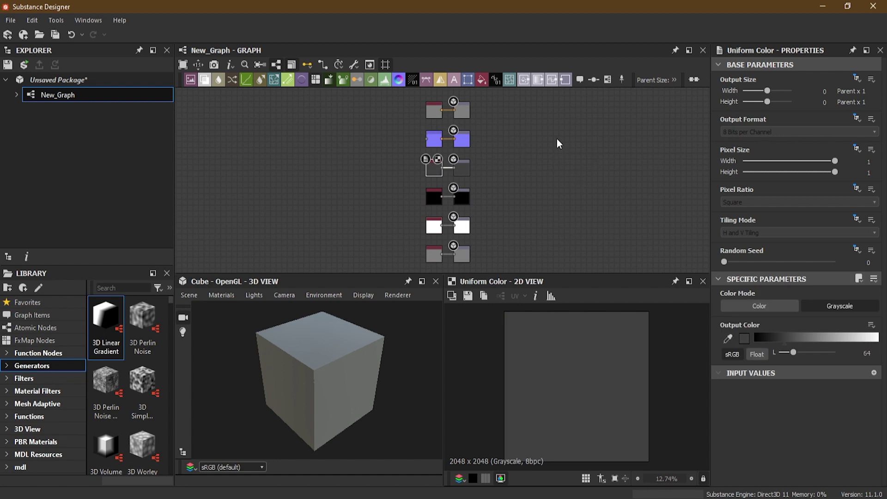
click(578, 148)
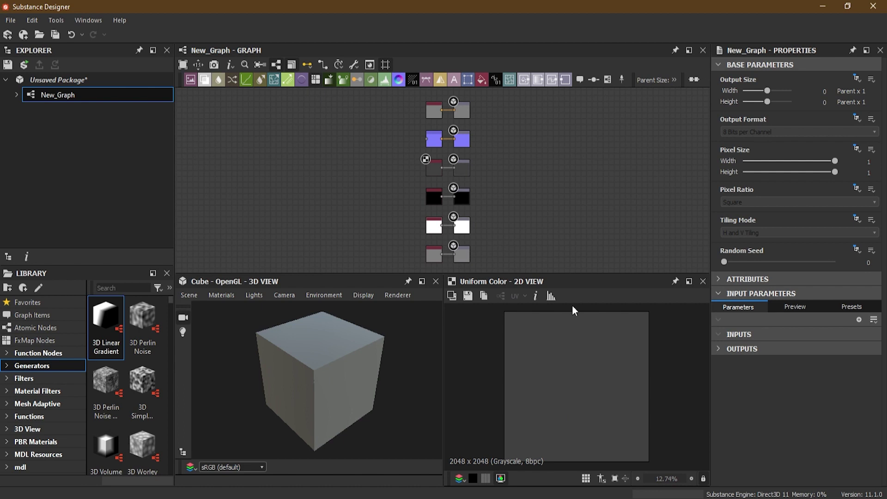
Preview the Uniform Color nodes feeding metallic, height and ambient occlusion, and examine the Normal node up close
double_click(437, 195)
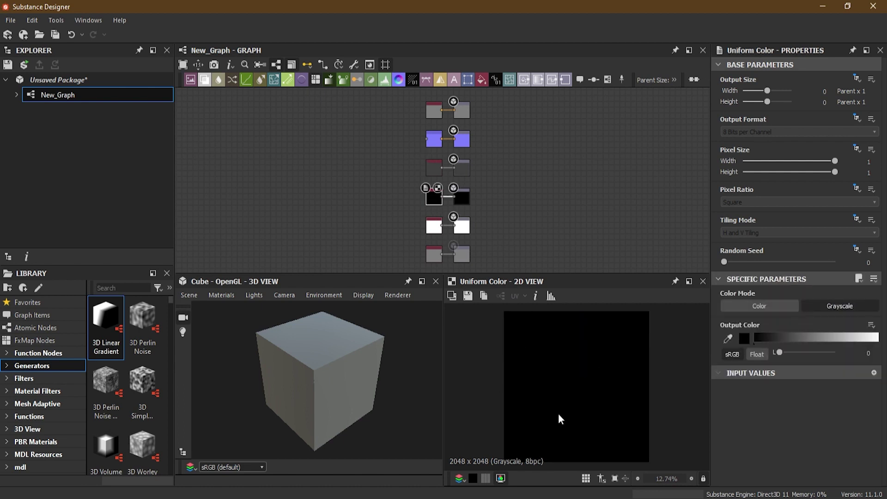
double_click(437, 256)
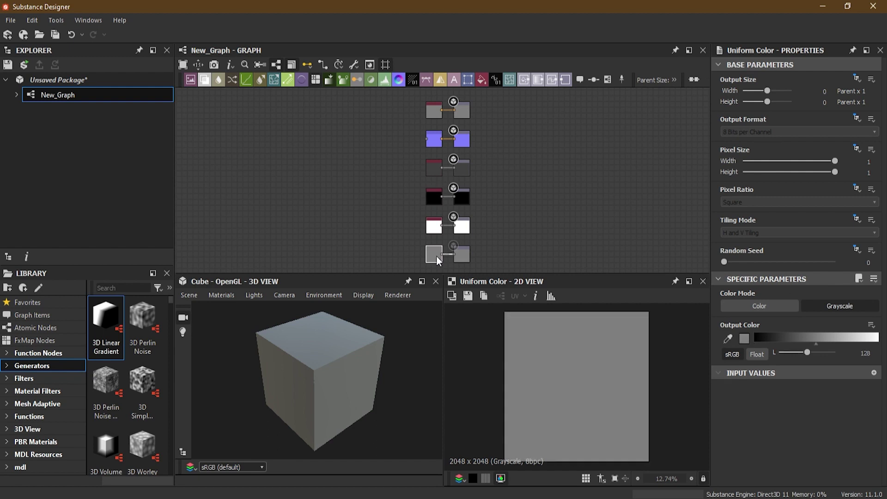
double_click(437, 227)
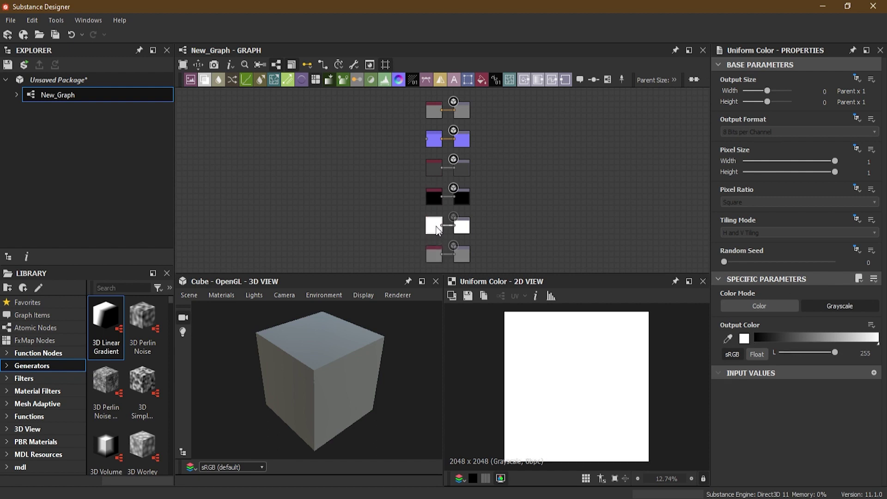
double_click(432, 144)
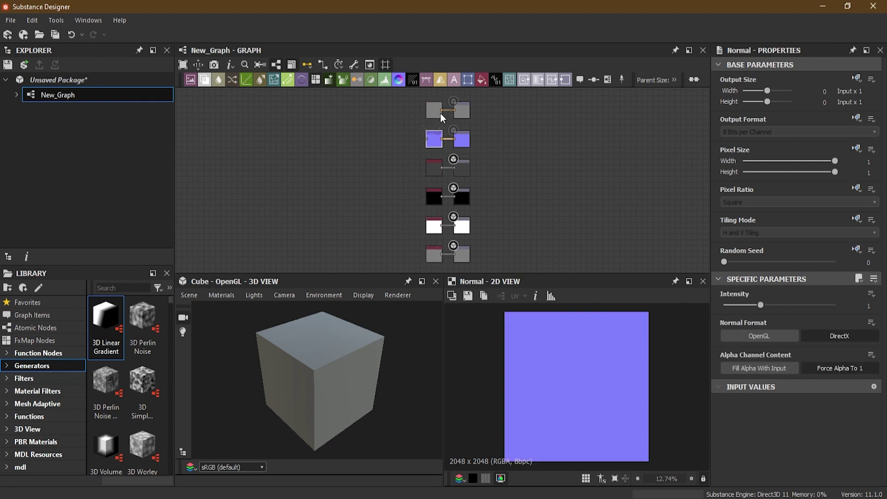
scroll(434, 137, up, 1)
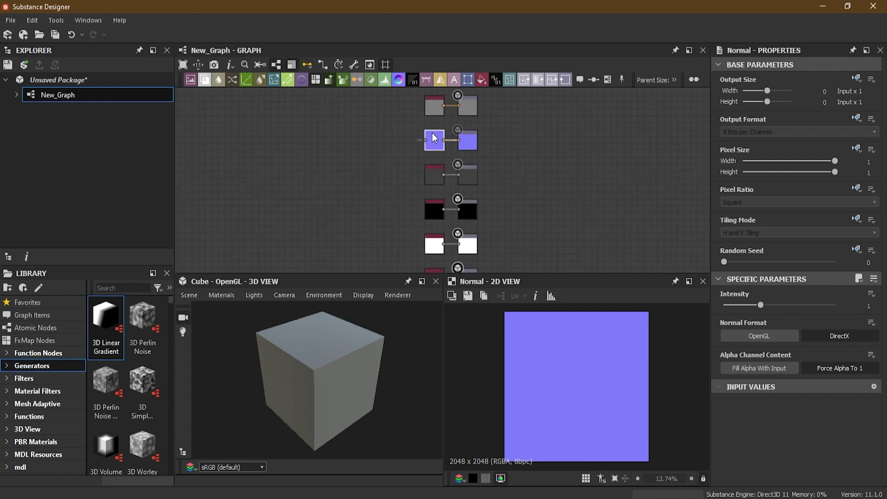
scroll(435, 138, up, 4)
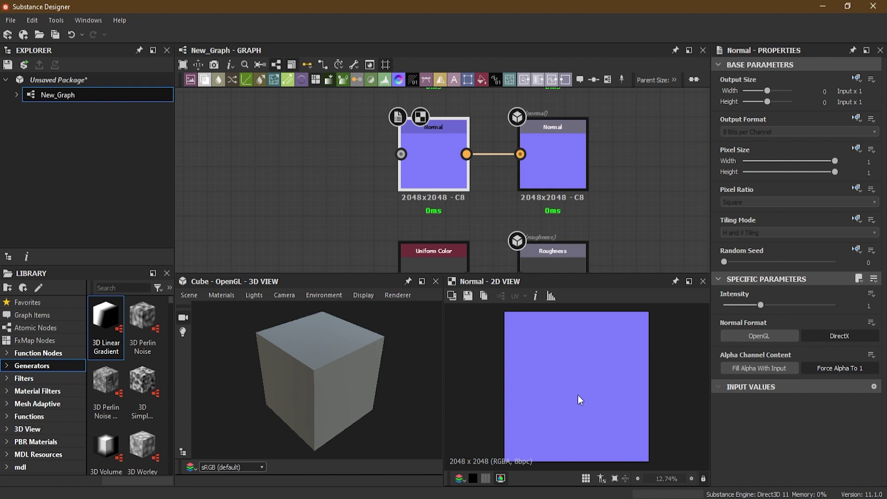
Compare the Roughness and Metallic output nodes with the Uniform Color nodes connected to them
click(433, 256)
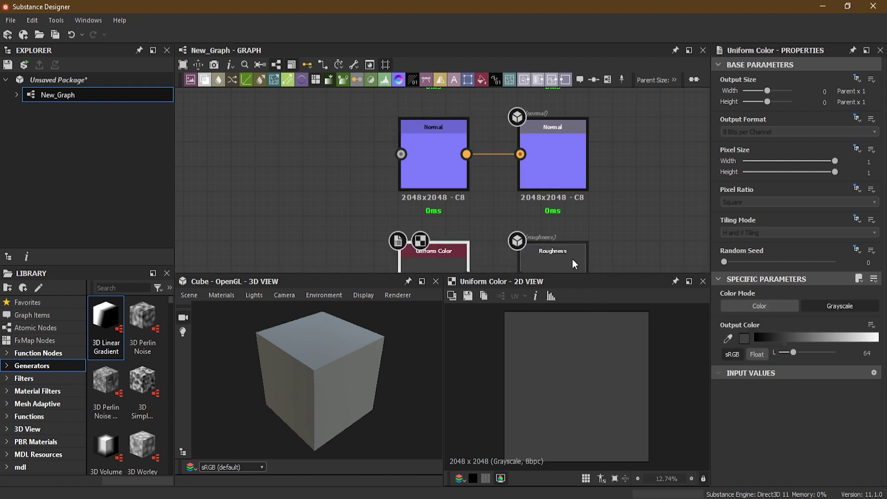
click(572, 259)
click(446, 249)
click(570, 263)
middle_drag(608, 247, 600, 82)
click(554, 232)
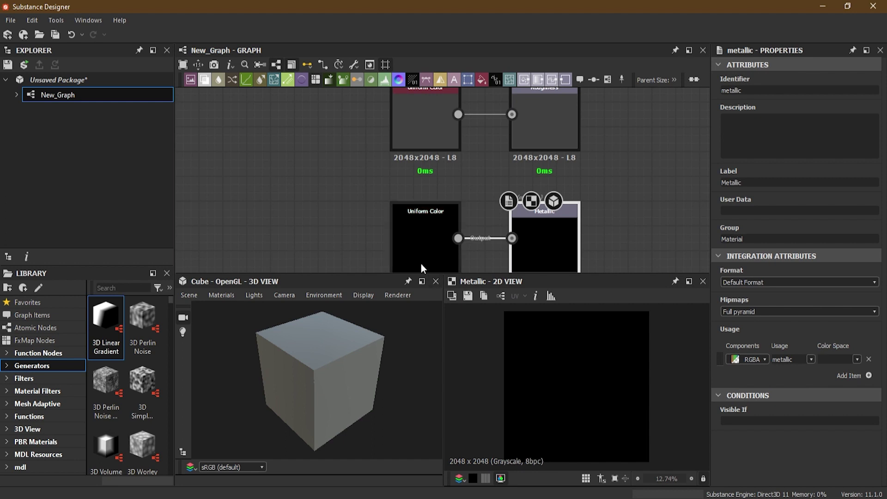
click(428, 228)
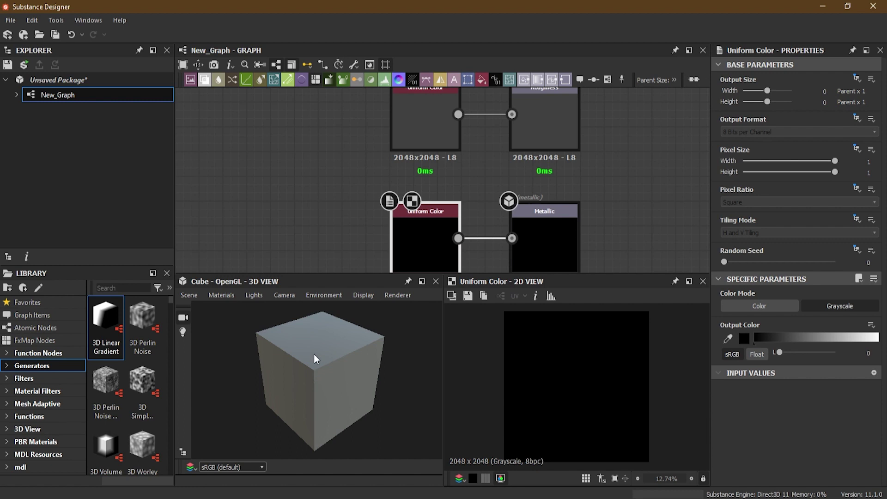
Detach the Explorer as a floating window and dock it back above the Library
scroll(432, 194, down, 8)
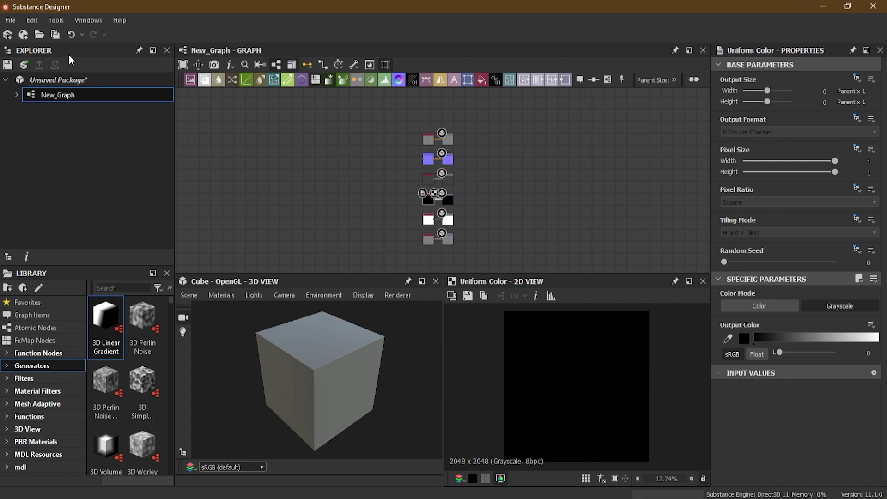
drag(68, 50, 87, 53)
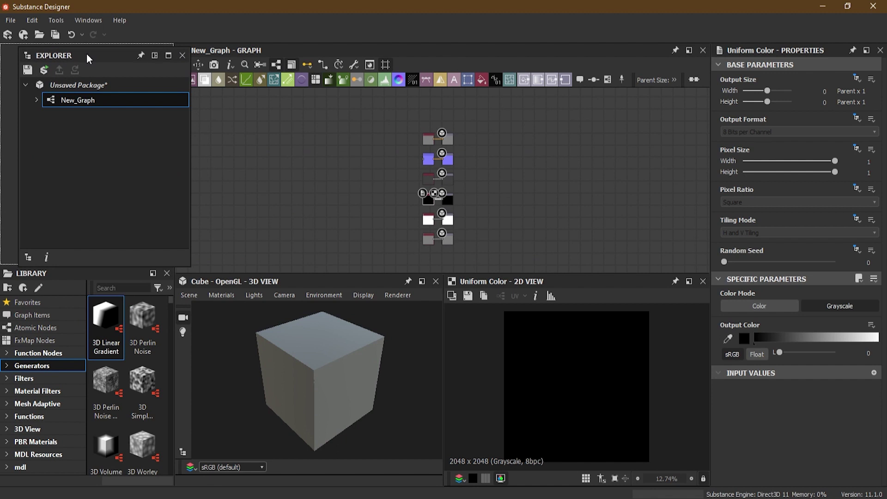
drag(87, 53, 86, 53)
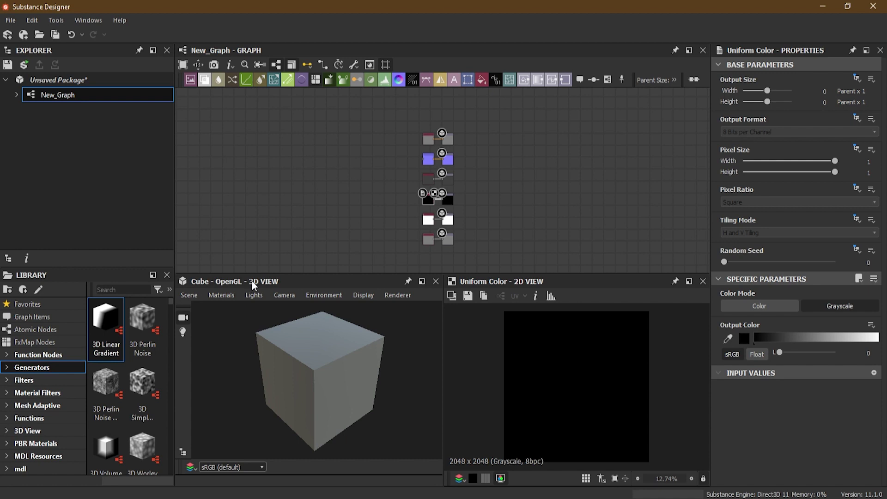
Dock the 3D View between the Explorer and the Library, and group the 2D View with the Explorer
drag(253, 285, 50, 252)
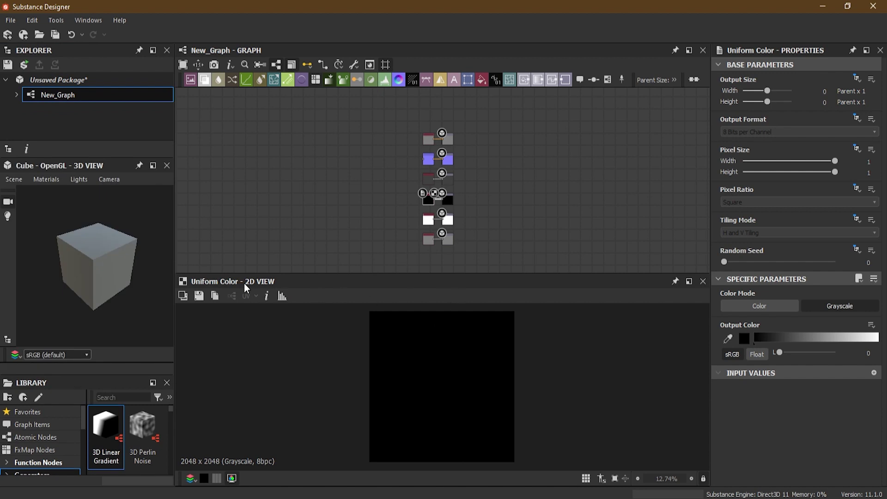
drag(253, 285, 81, 84)
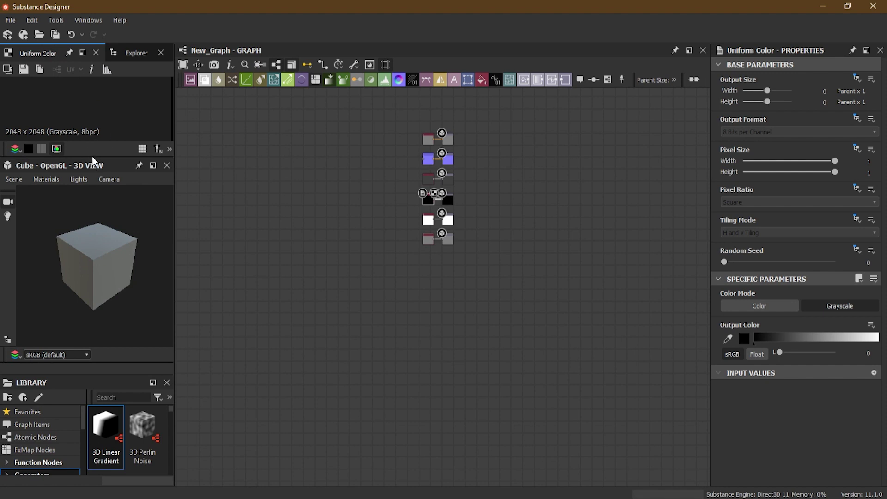
drag(92, 158, 95, 183)
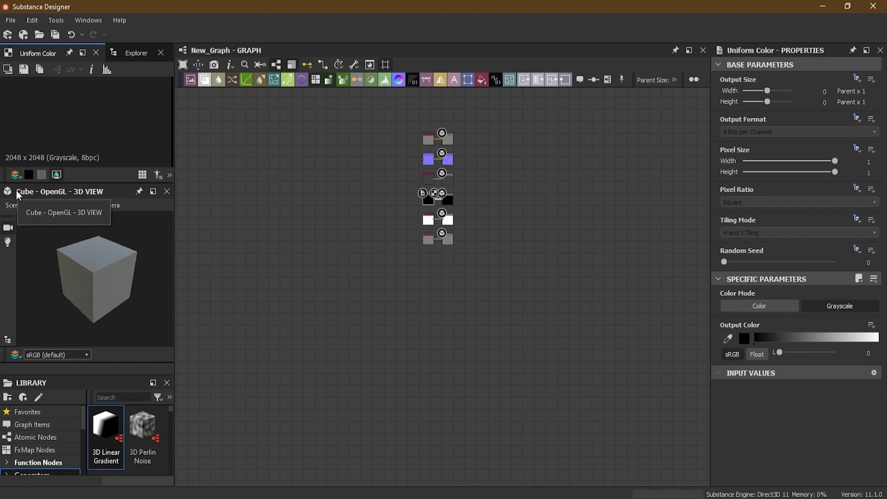
Group the 3D View with the Library in one dock, show the 3D View and enlarge that dock's height
drag(19, 194, 51, 325)
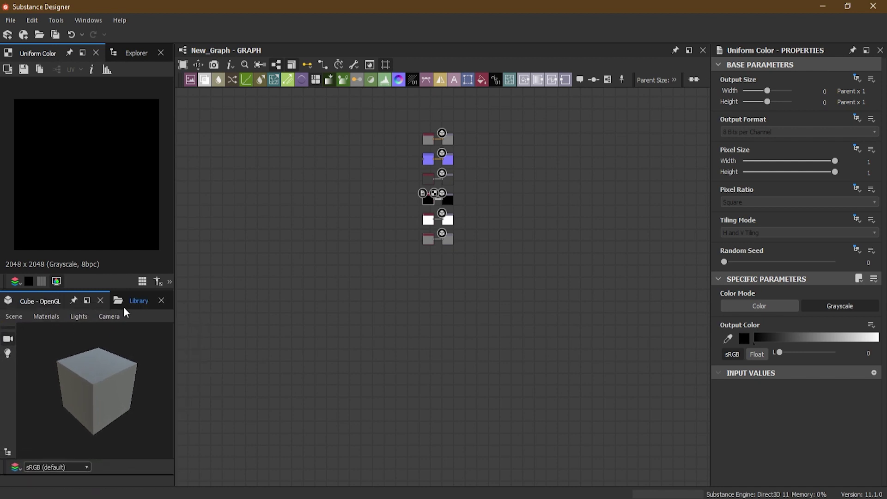
click(139, 304)
click(44, 303)
click(133, 305)
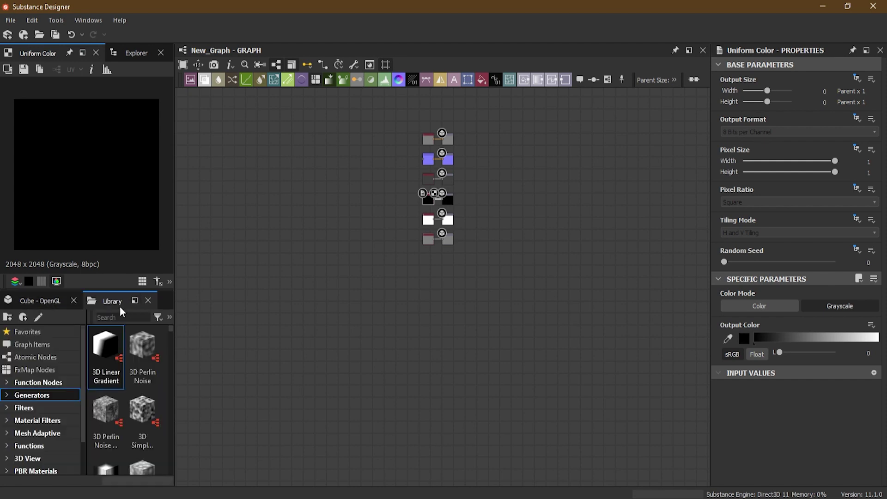
click(35, 306)
drag(83, 291, 83, 251)
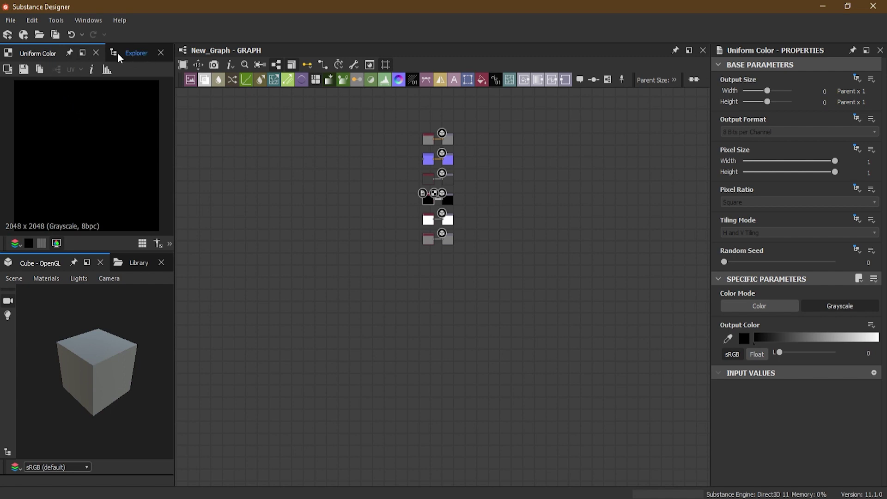
Check the grouped docks by alternating between the Explorer and 2D View, leaving the 2D View and Library shown
click(132, 54)
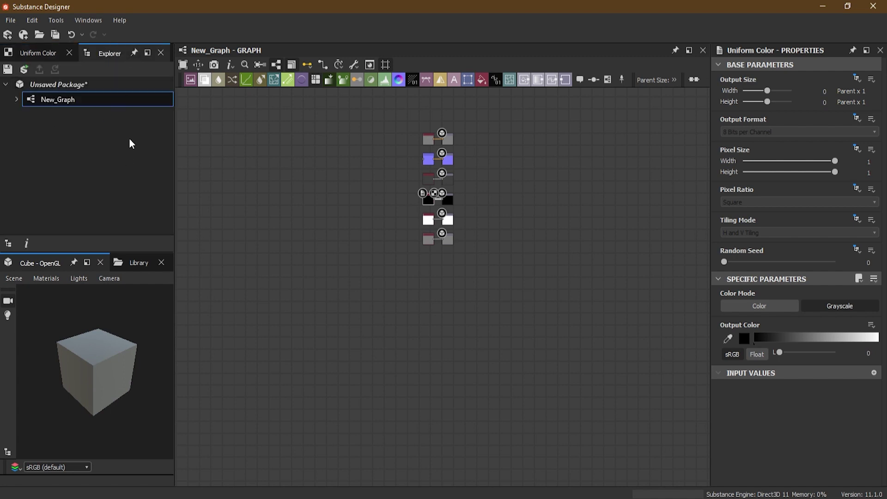
click(39, 53)
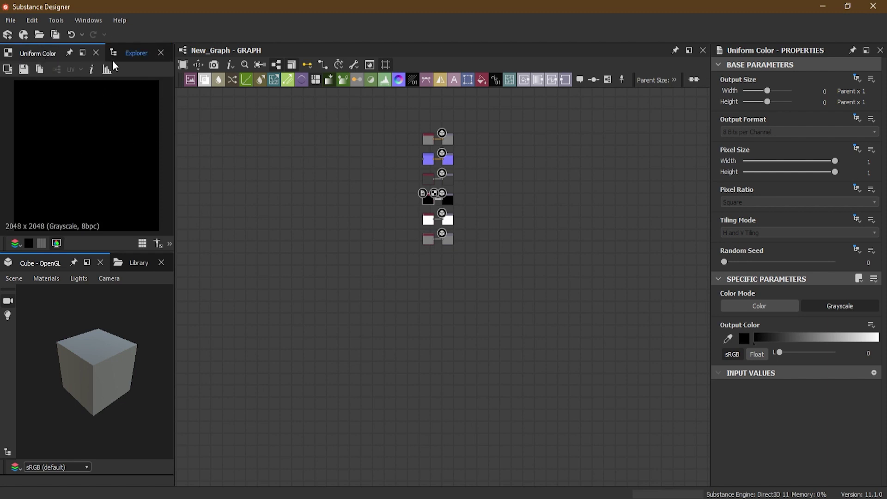
click(131, 54)
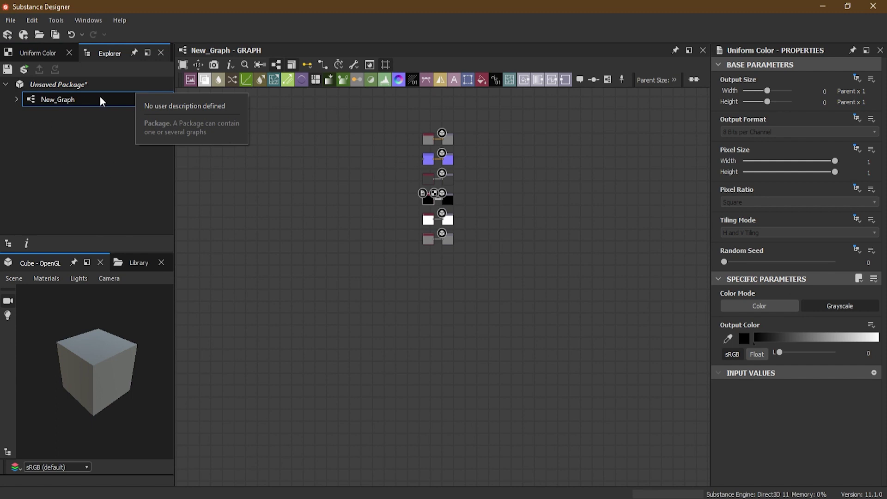
click(60, 143)
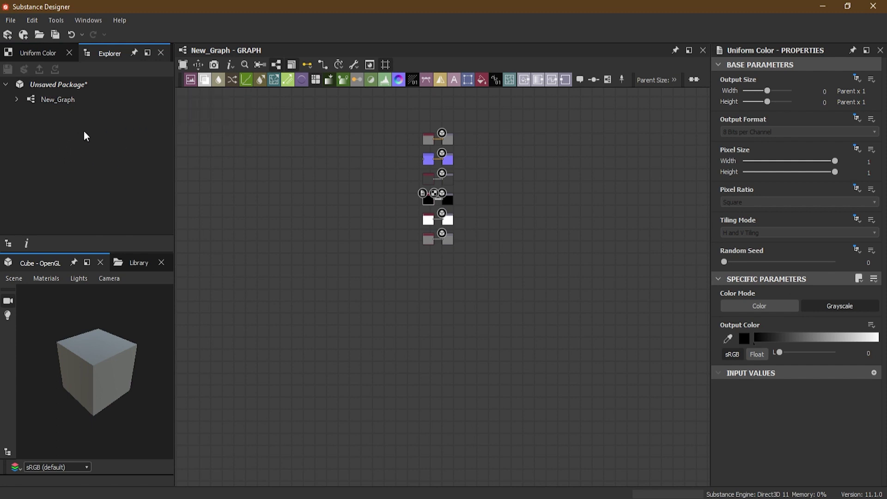
click(38, 56)
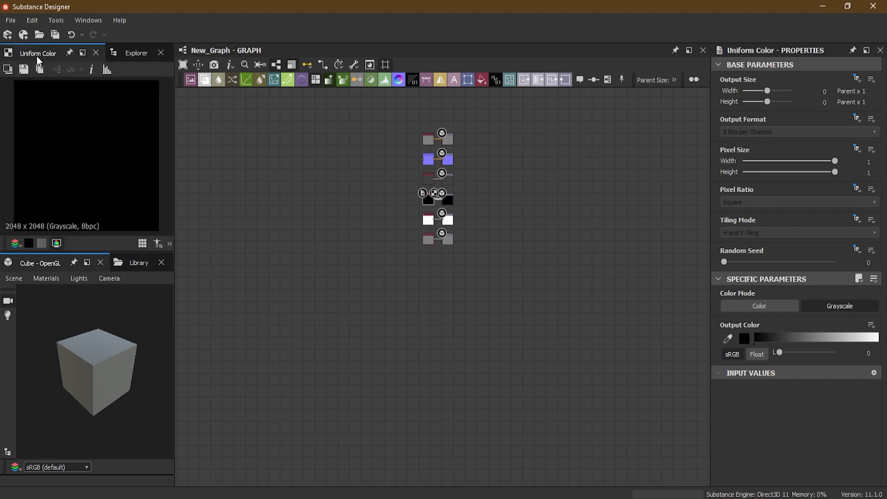
click(127, 54)
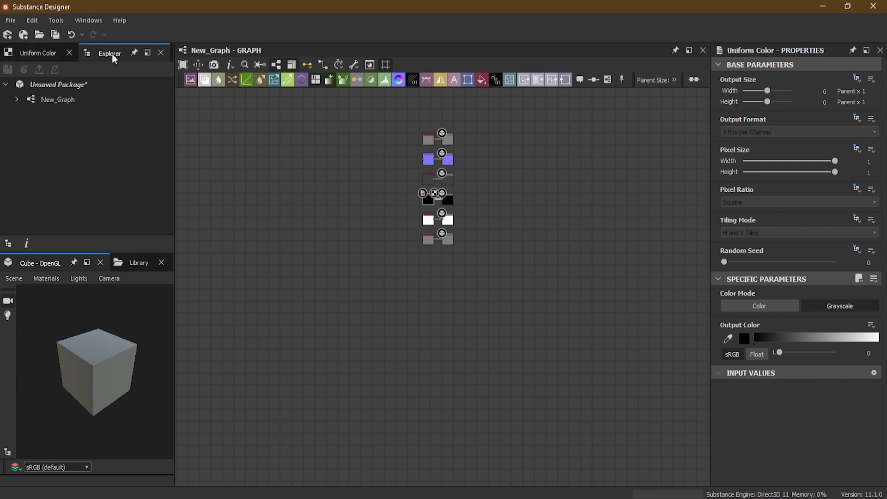
click(37, 54)
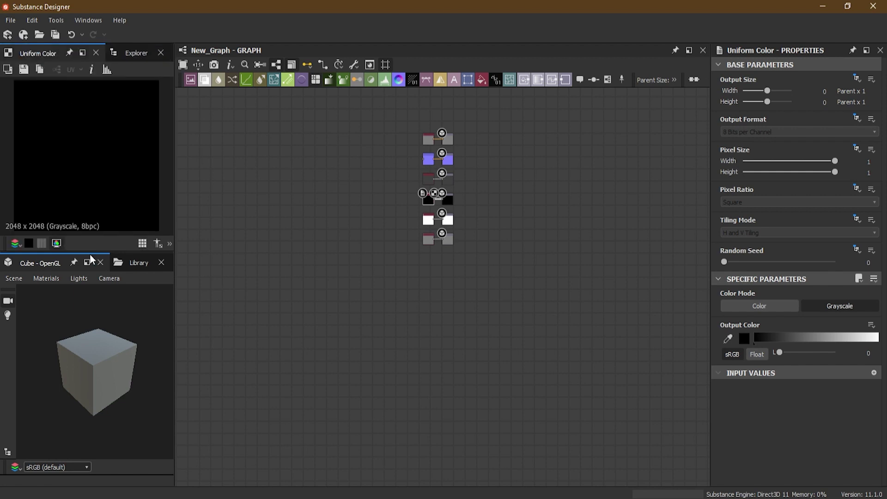
click(133, 264)
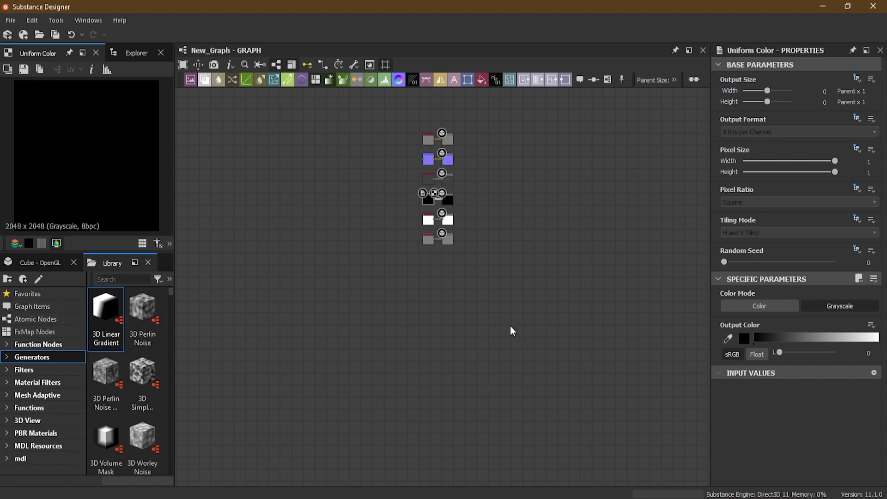
Show the 3D View in the dock shared with the Library and clear the node selection to display the graph's properties
scroll(433, 135, up, 5)
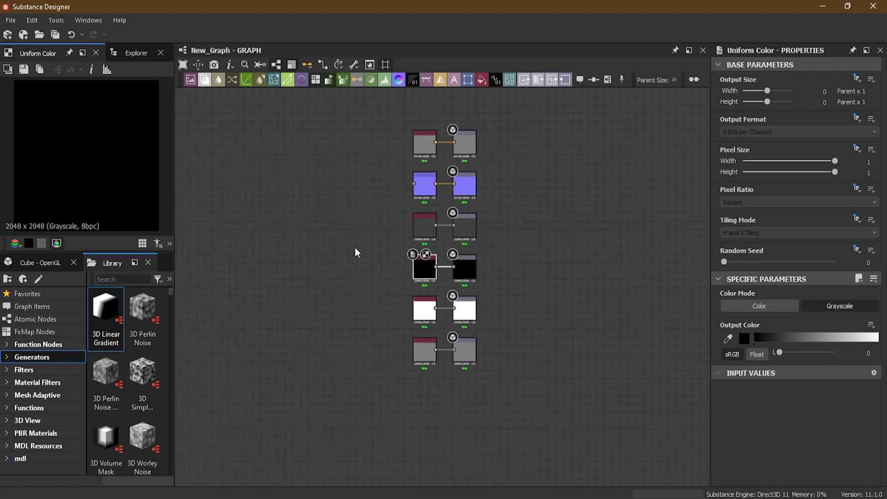
click(51, 264)
click(295, 307)
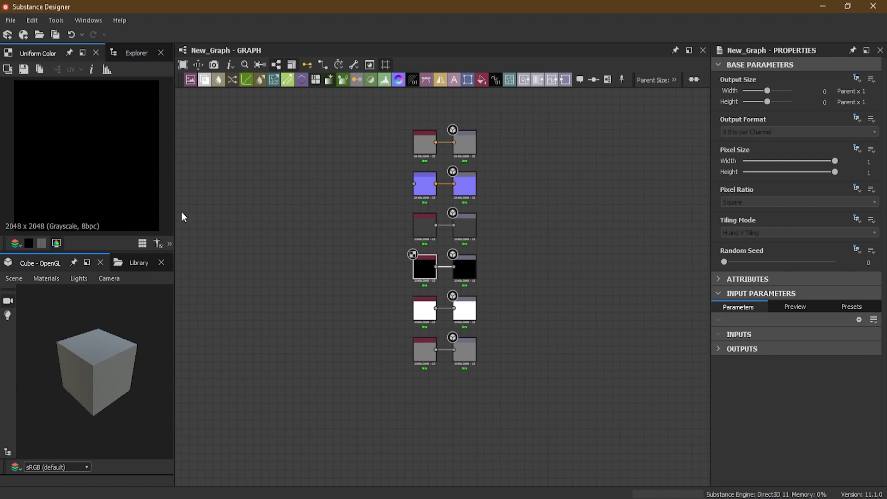
Close the Explorer and restore it to the workspace
click(161, 53)
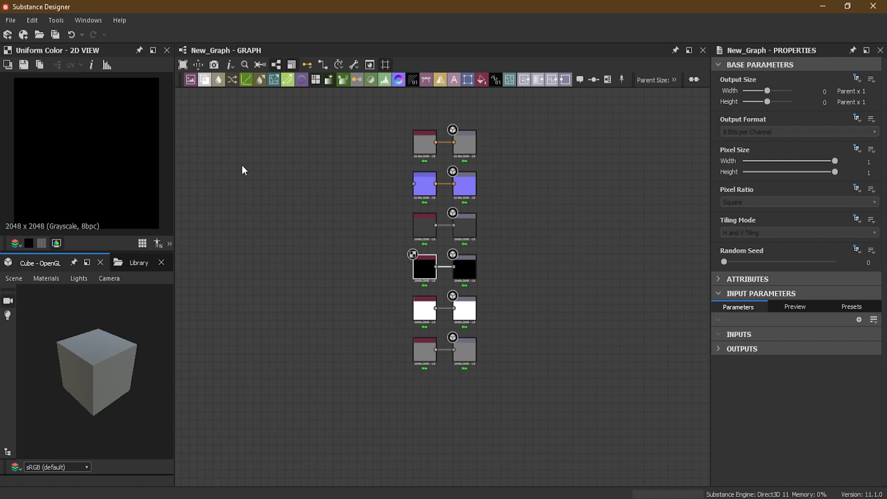
click(96, 21)
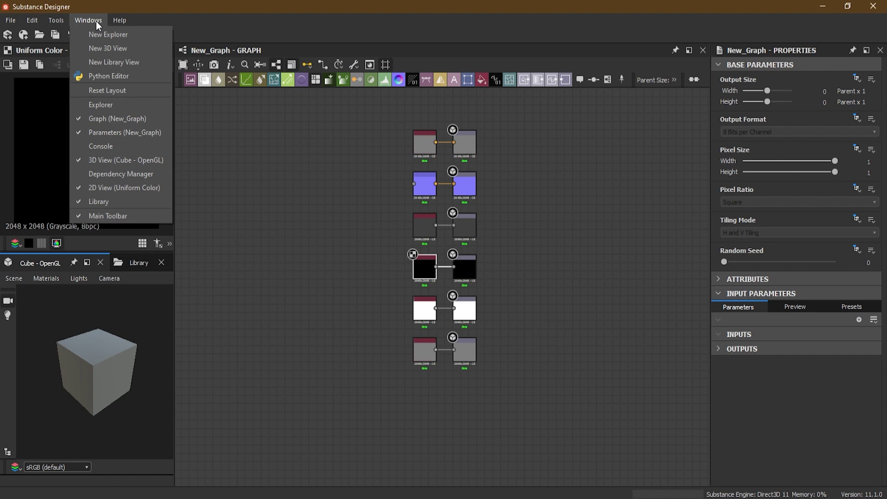
click(104, 106)
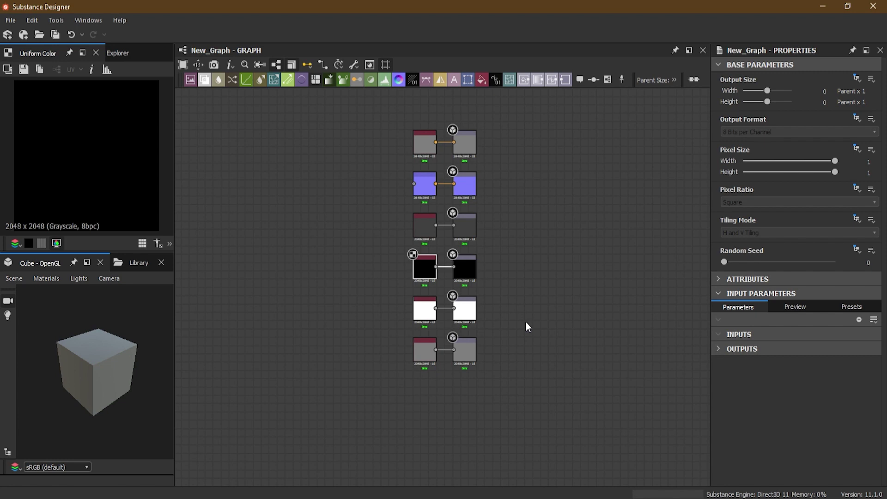
Reset the workspace to the default window layout
click(91, 17)
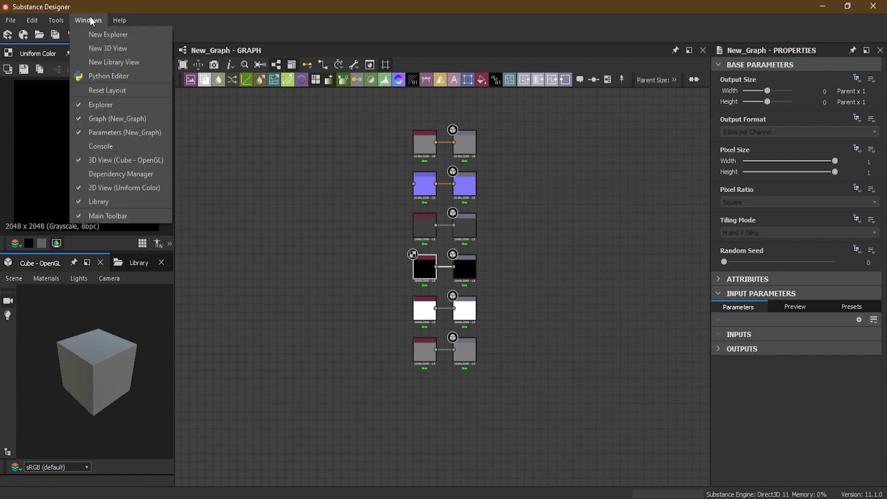
click(130, 91)
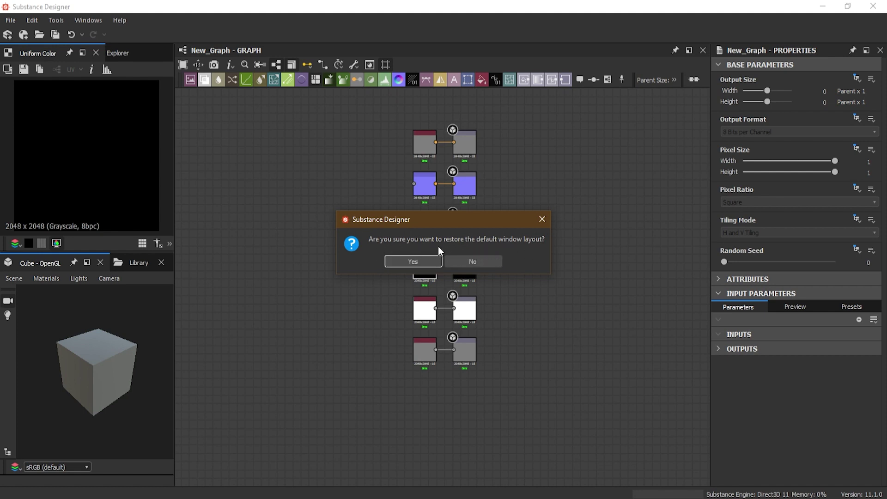
click(414, 263)
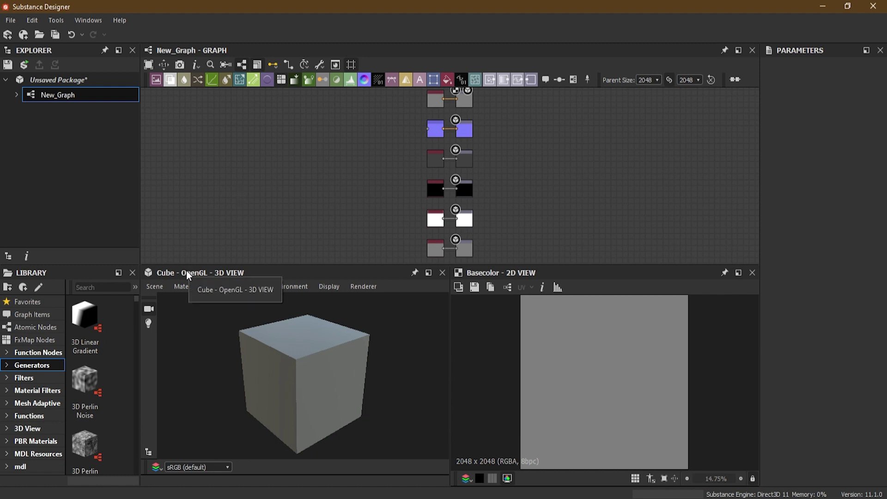
Undock the 3D View, dock it back beside the 2D View, and widen the 2D View
drag(187, 271, 173, 294)
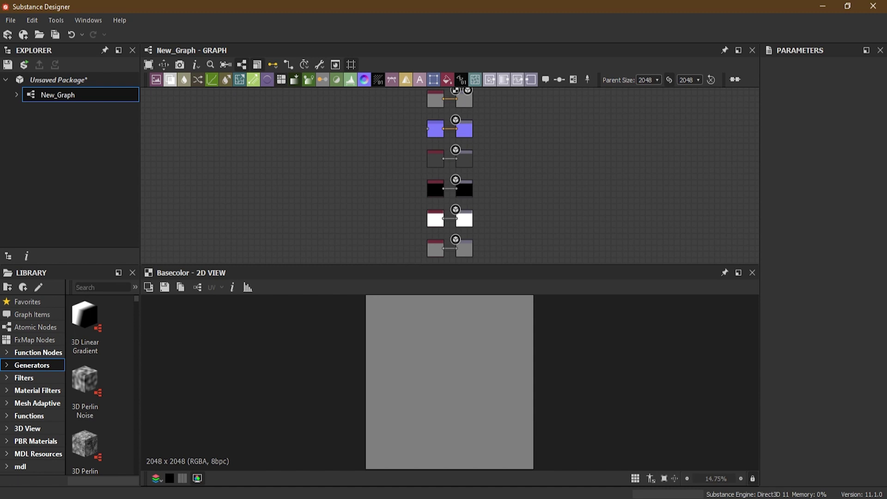
drag(28, 252, 190, 276)
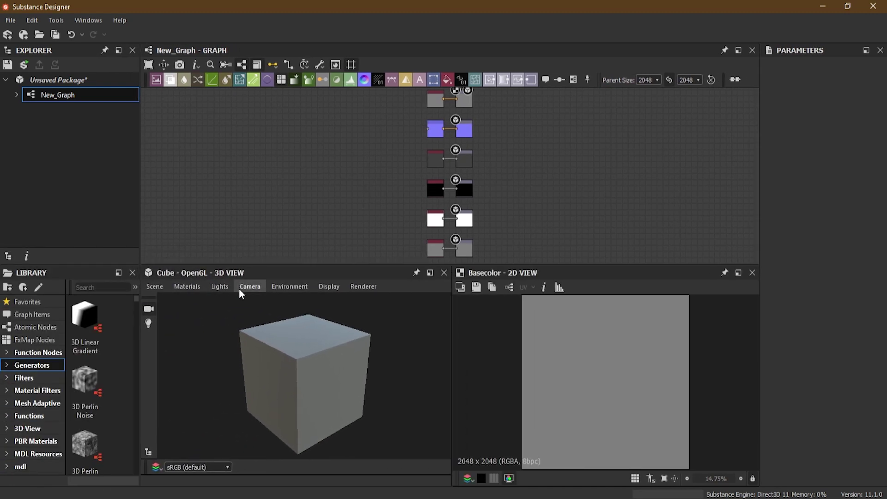
drag(451, 311, 411, 313)
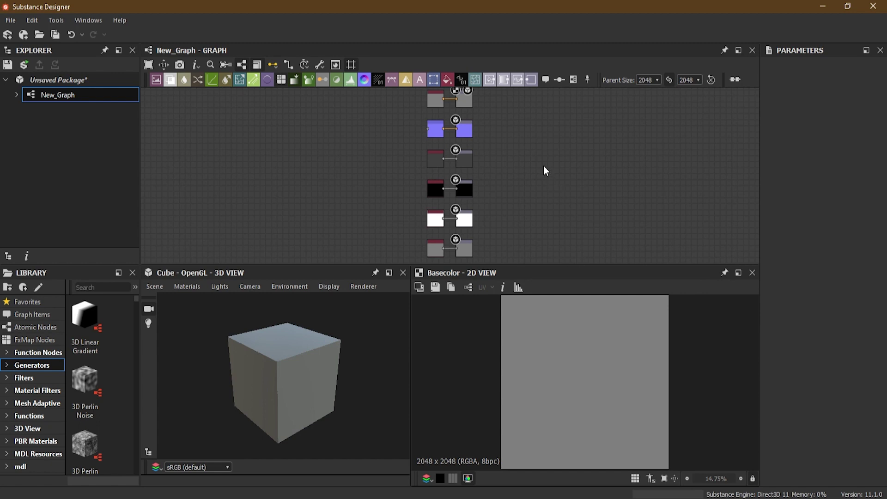
Preview the Base Color output and the Normal output in the 2D View, ending on Base Color
scroll(435, 102, up, 5)
middle_drag(631, 143, 603, 188)
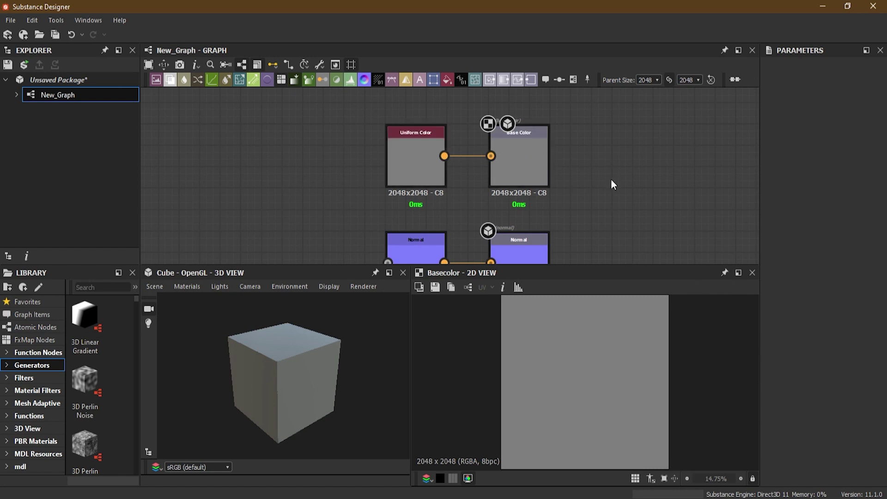
middle_drag(592, 185, 576, 166)
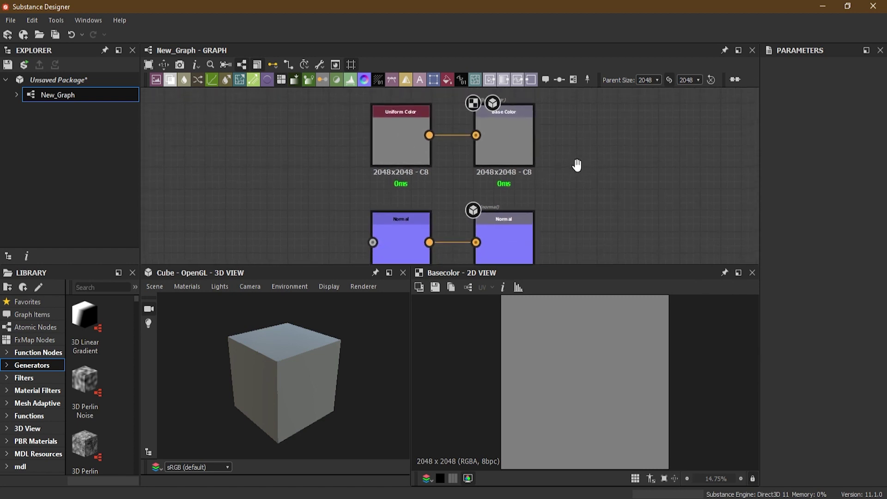
click(513, 142)
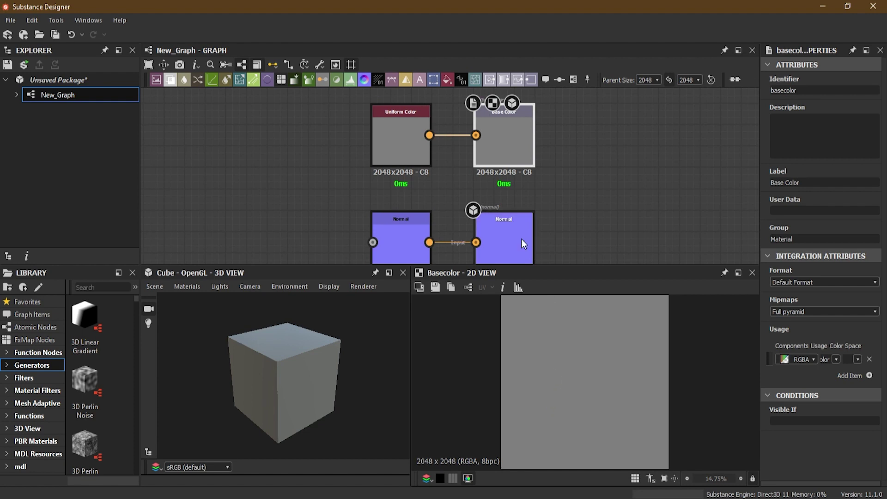
click(505, 225)
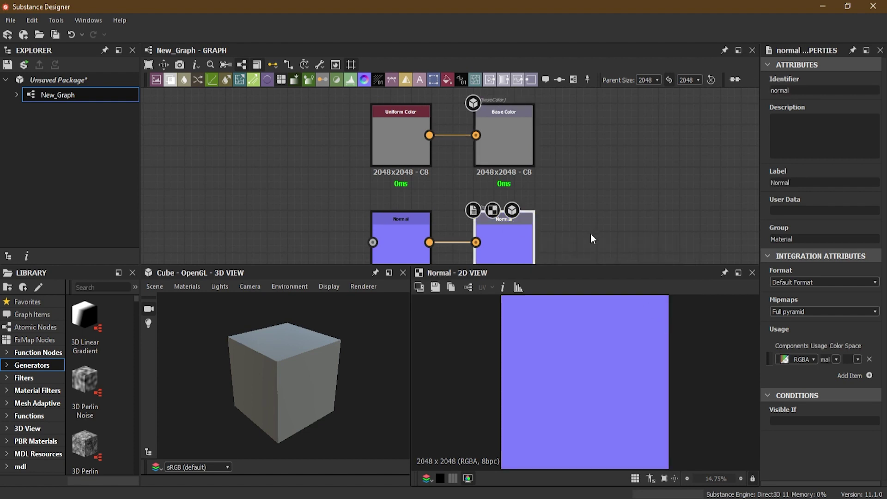
click(512, 130)
Preview the Ambient Occlusion output, compare it with Base Color, and leave Ambient Occlusion shown in the 2D View
middle_drag(604, 228, 609, 107)
middle_drag(603, 182, 604, 109)
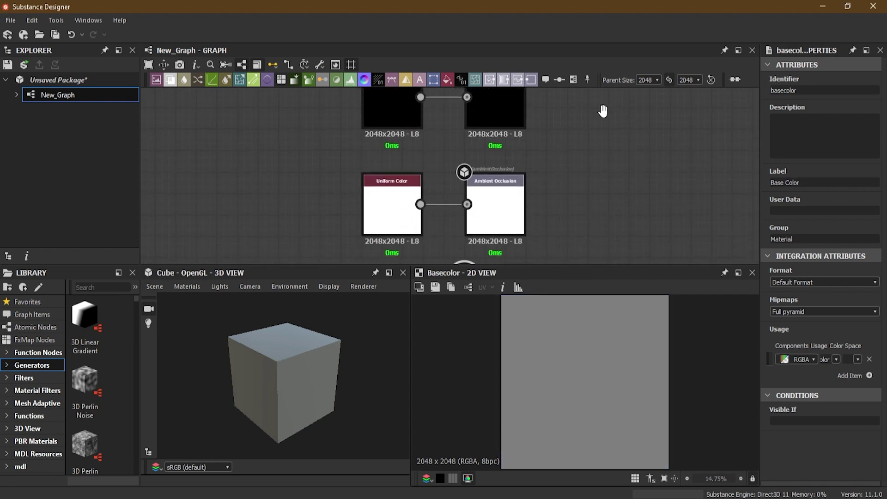
middle_drag(594, 188, 596, 156)
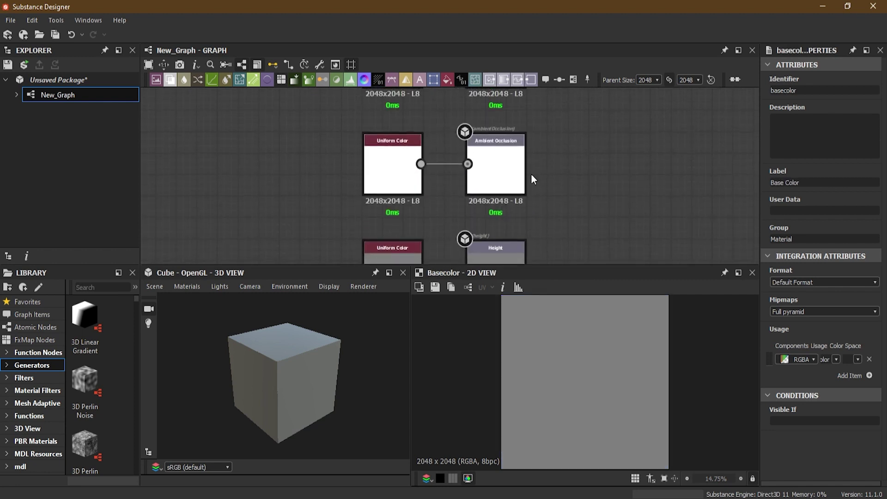
click(507, 166)
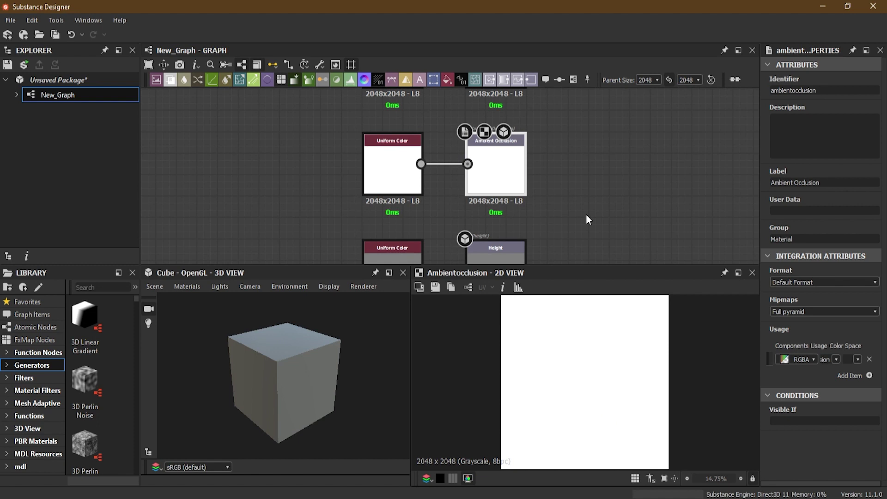
middle_drag(573, 152, 572, 267)
middle_drag(587, 171, 572, 52)
double_click(519, 141)
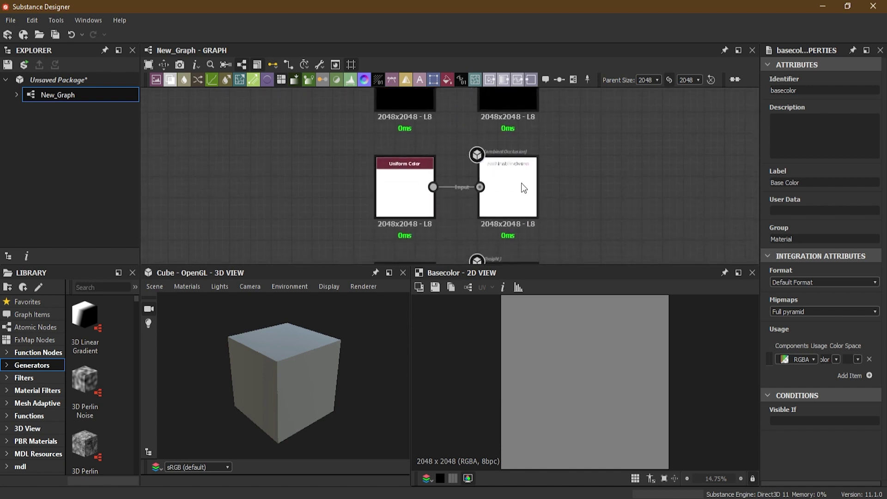
double_click(513, 187)
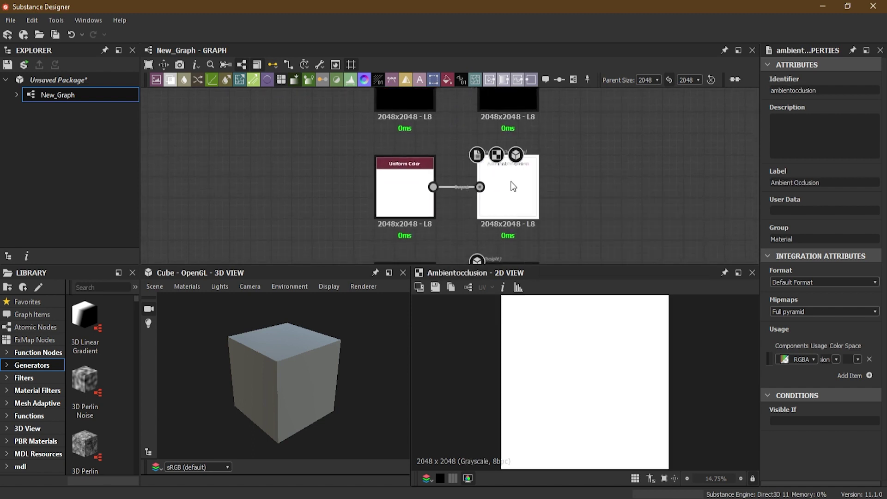
Pin the 2D View that shows the Ambient Occlusion output
mouse_move(617, 144)
middle_down()
mouse_move(605, 297)
mouse_move(603, 264)
middle_up()
middle_drag(606, 165, 596, 275)
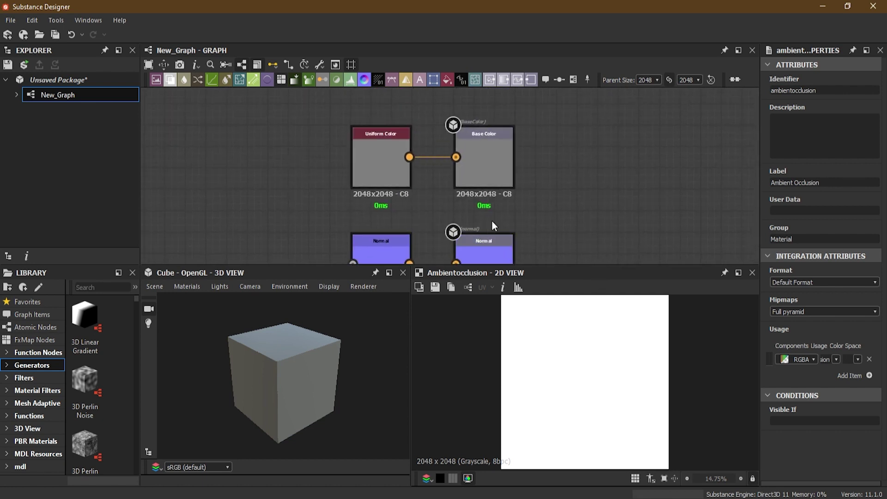
scroll(541, 187, down, 5)
scroll(542, 187, down, 4)
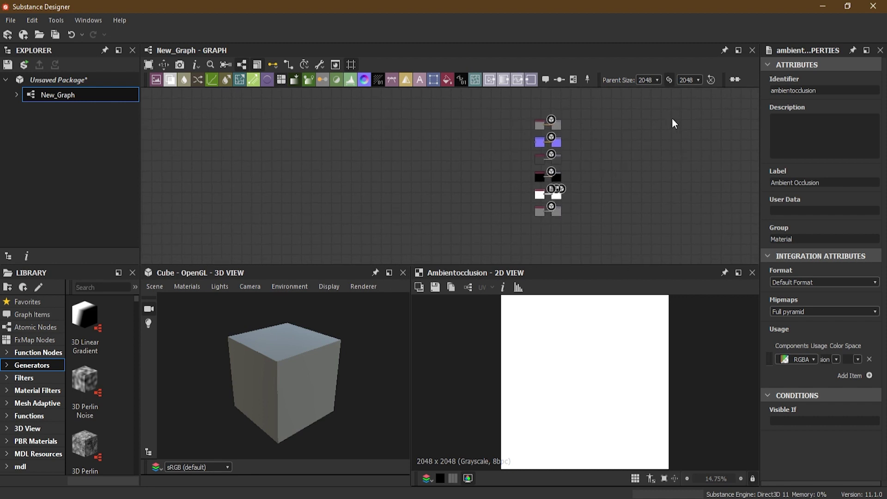
middle_drag(673, 119, 565, 142)
scroll(481, 134, up, 6)
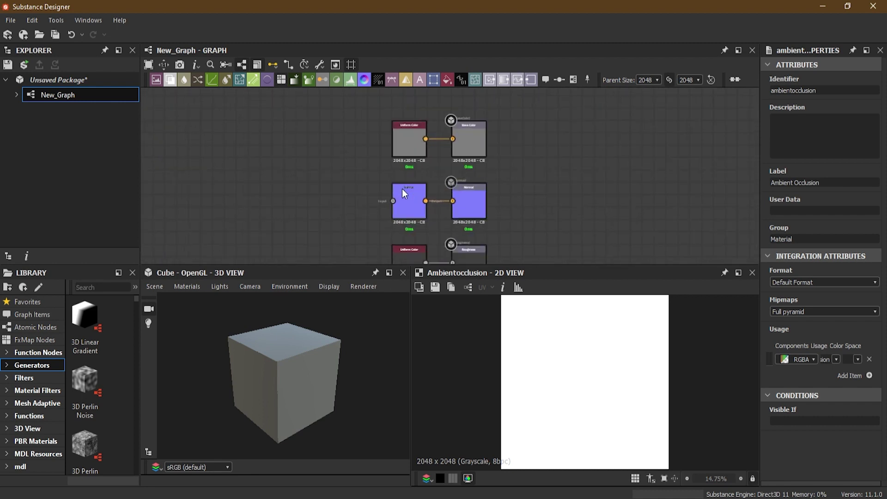
scroll(489, 145, up, 4)
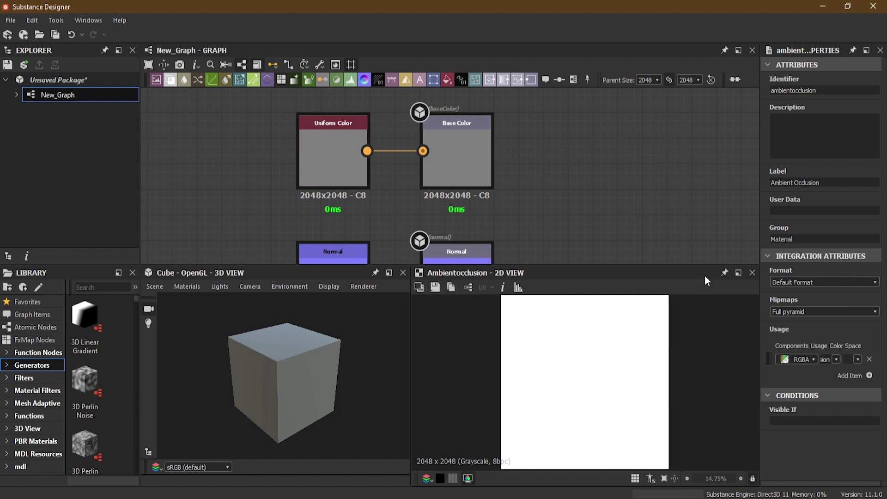
click(724, 273)
Open the Normal output in a second 2D View and pin it, and open the Base Color output in a third
middle_drag(567, 203, 573, 135)
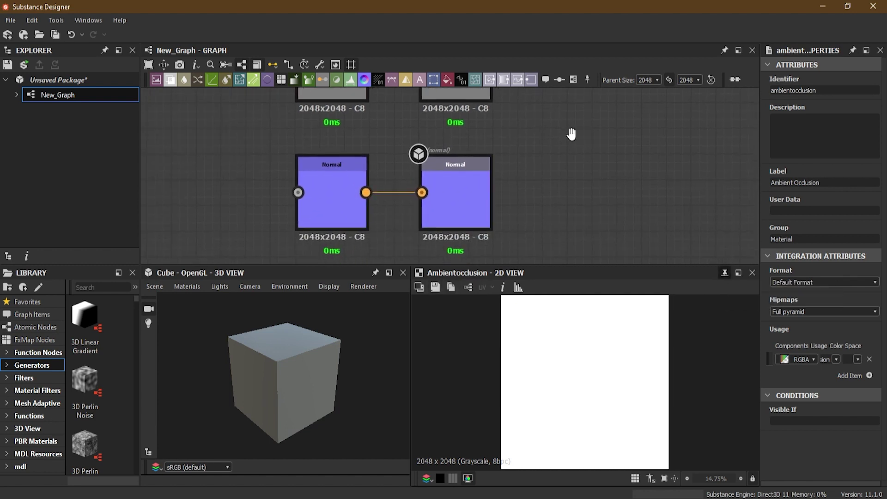
middle_drag(557, 205, 545, 158)
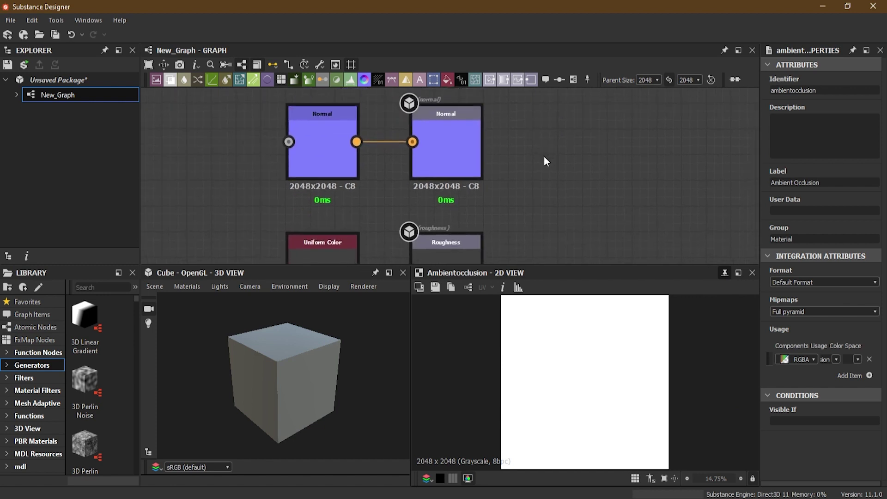
double_click(452, 130)
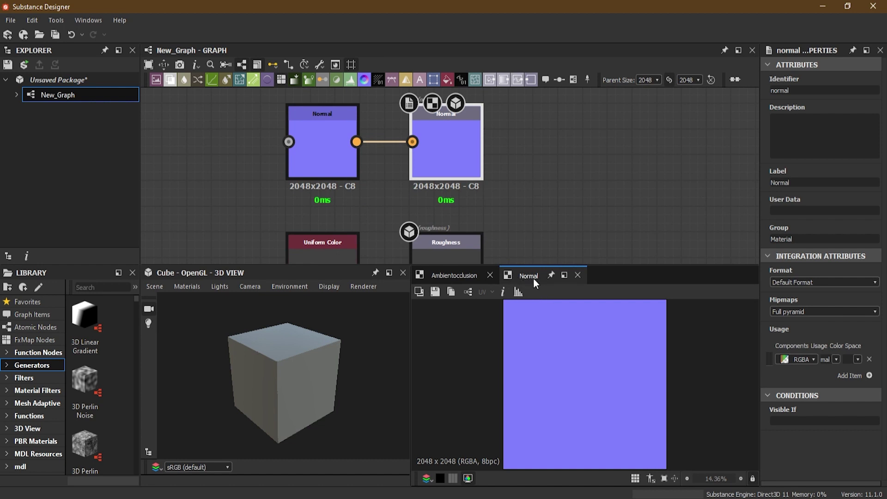
click(551, 276)
middle_drag(555, 149, 553, 277)
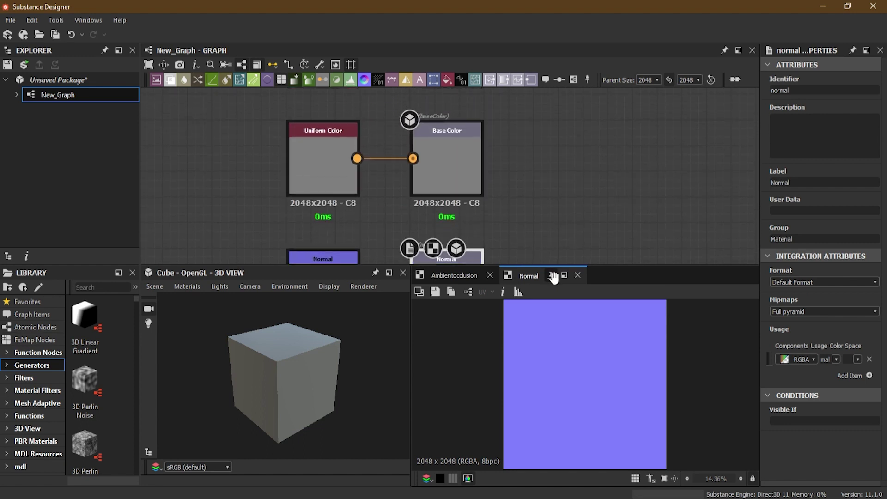
double_click(462, 154)
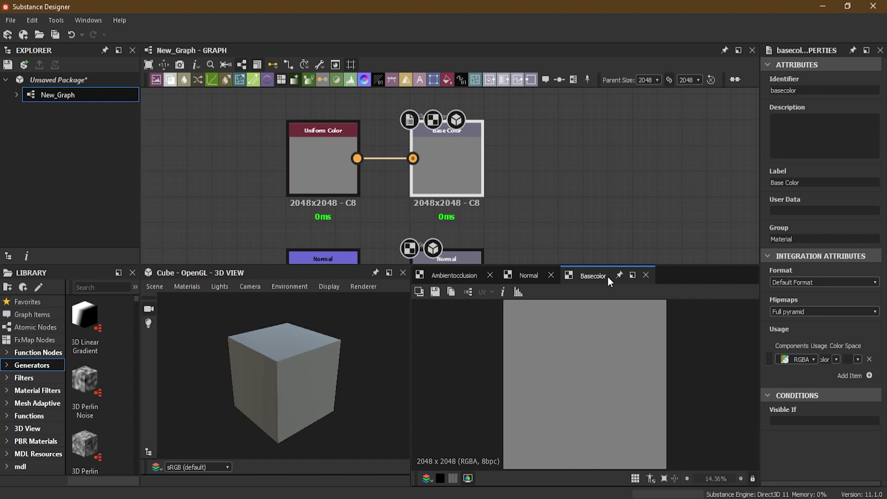
Compare the Ambient Occlusion, Normal and Base Color previews by switching between their 2D Views, ending on Base Color
click(453, 277)
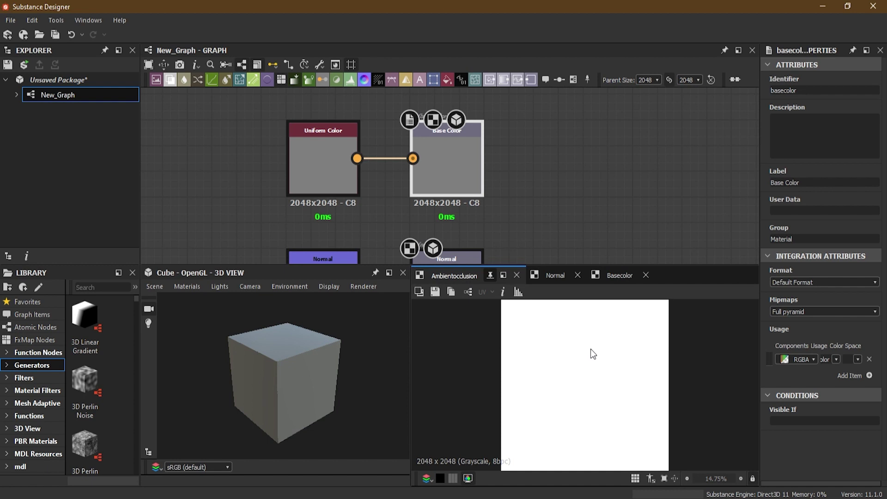
click(551, 278)
click(620, 275)
click(530, 276)
click(474, 277)
click(555, 275)
click(607, 276)
Look over the remaining graph nodes and cycle through the three 2D Views again, ending on Normal
middle_drag(525, 238, 534, 143)
scroll(534, 145, down, 3)
middle_drag(585, 193, 495, 104)
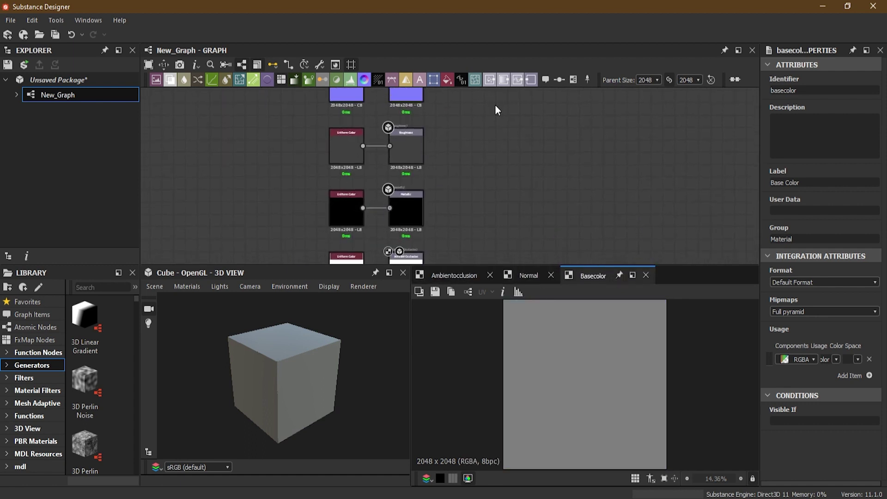
middle_drag(499, 212, 512, 126)
middle_drag(484, 178, 602, 357)
click(468, 276)
click(530, 276)
click(617, 276)
click(531, 276)
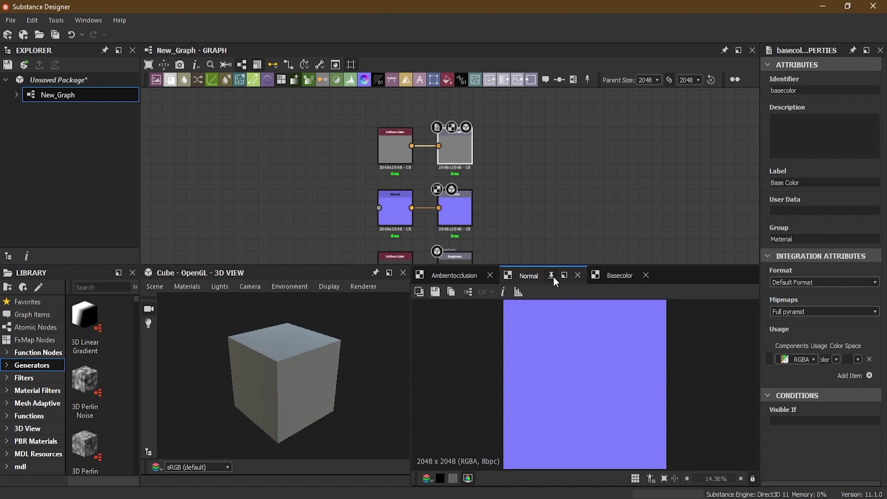
Unpin and close the Normal 2D View, and bring the Ambient Occlusion 2D View to the front
click(554, 277)
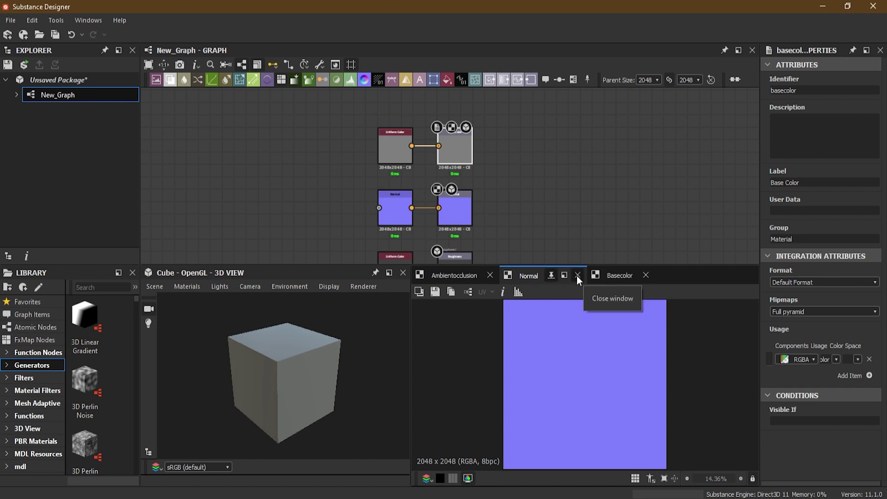
click(551, 276)
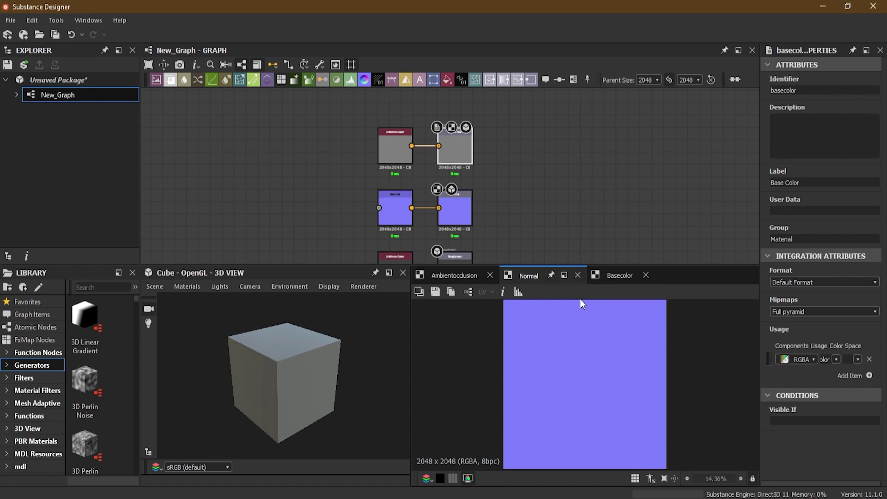
click(578, 276)
click(453, 278)
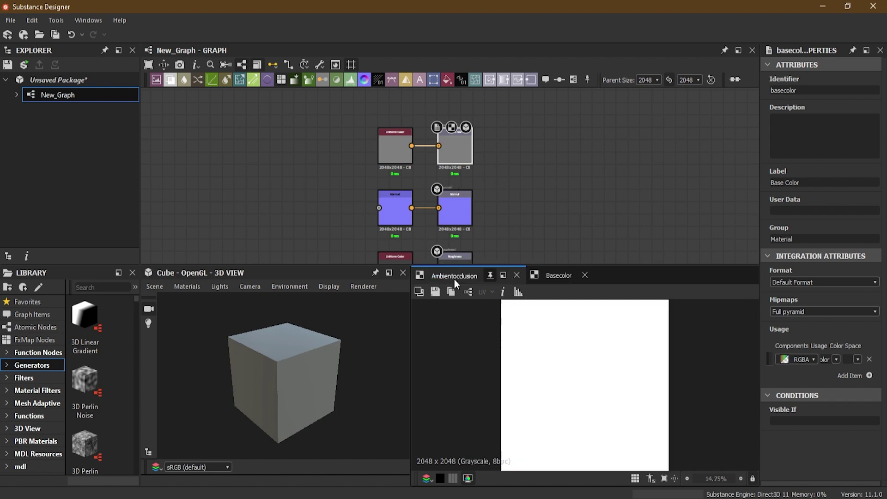
Close the Ambient Occlusion 2D View and move the Uniform Color nodes feeding Roughness, Metallic and Height well away from their outputs
click(518, 276)
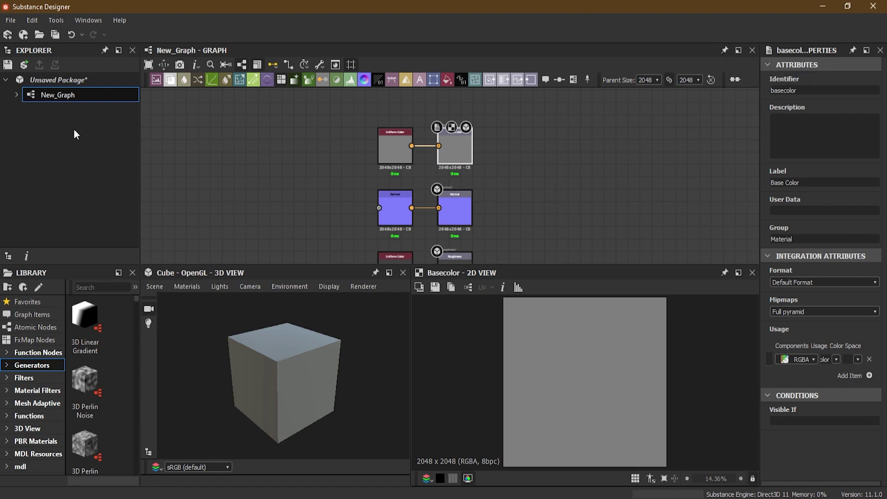
scroll(340, 181, down, 5)
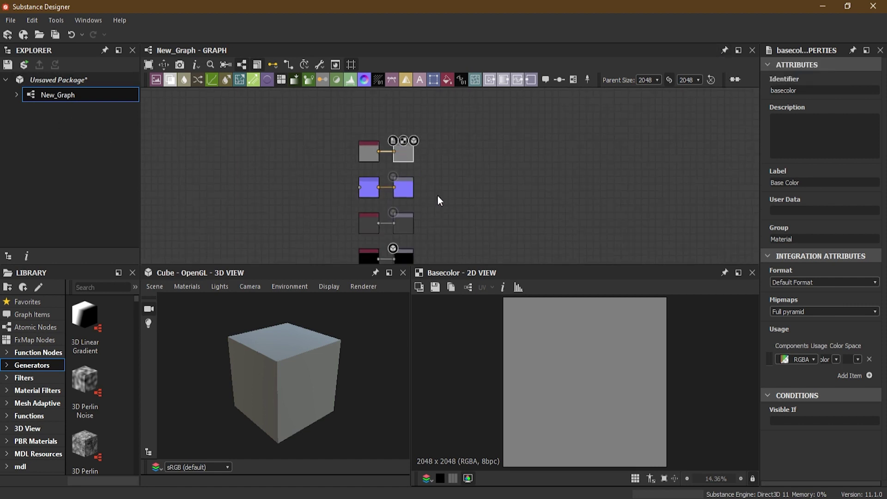
drag(362, 151, 339, 185)
drag(445, 213, 378, 204)
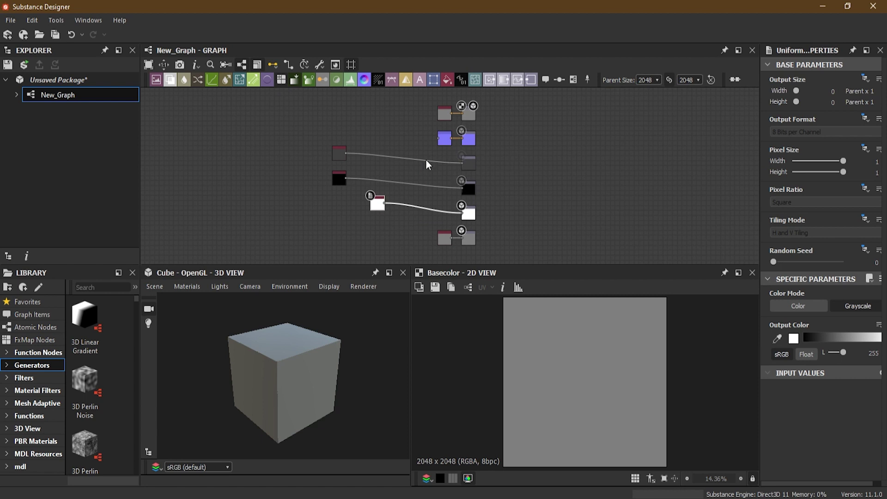
click(378, 206)
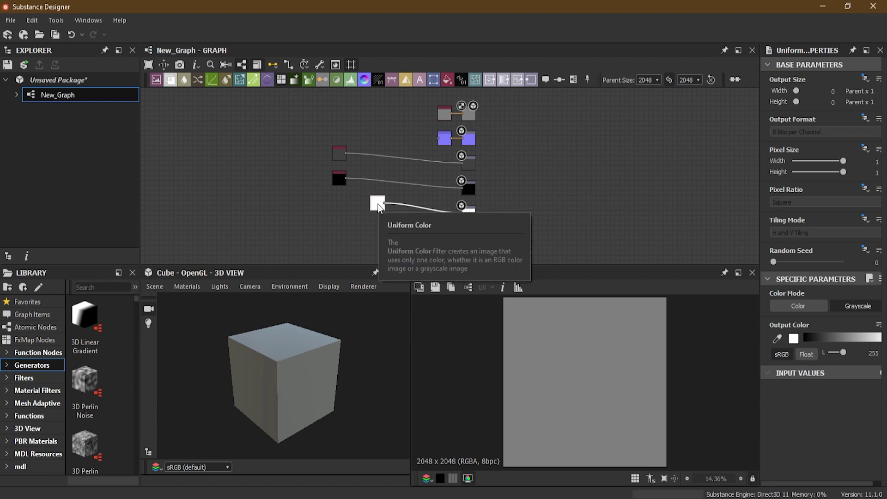
drag(374, 208, 335, 210)
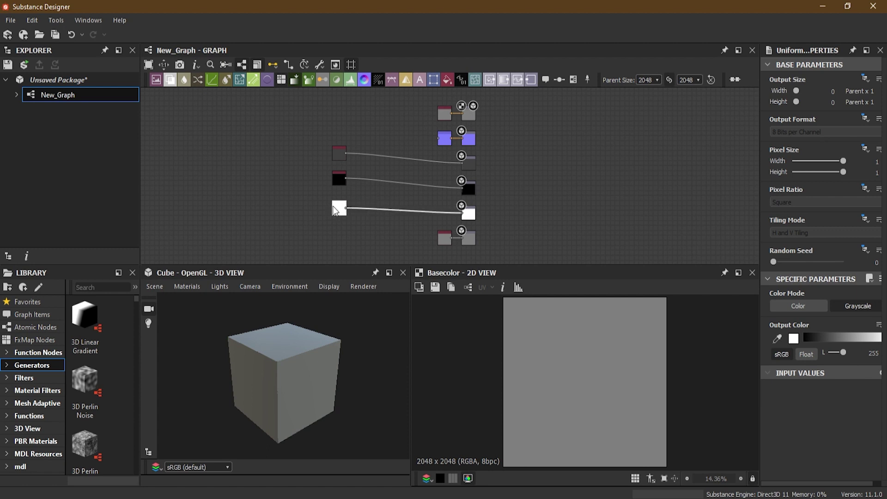
Delete the white and black Uniform Color nodes that feed the Height and Metallic outputs
key(Delete)
click(339, 179)
key(Delete)
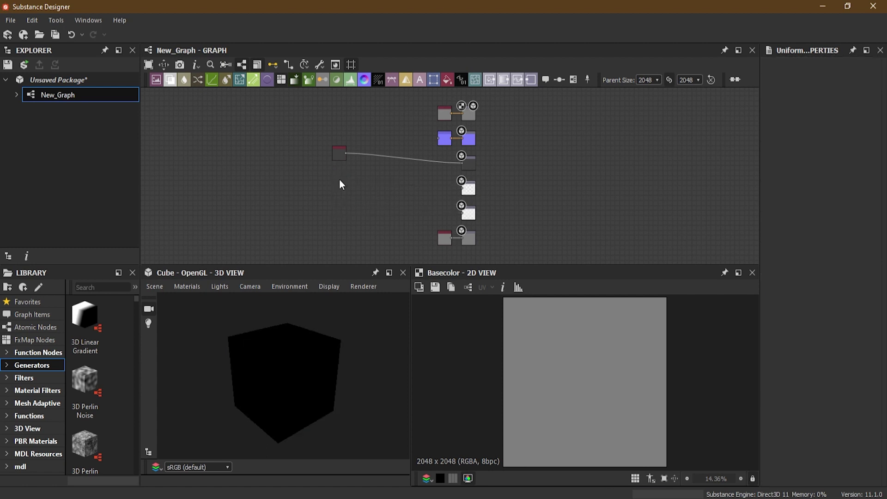
Connect the Uniform Color node feeding Roughness to the Metallic and Height outputs as well
scroll(367, 163, up, 2)
drag(337, 151, 503, 201)
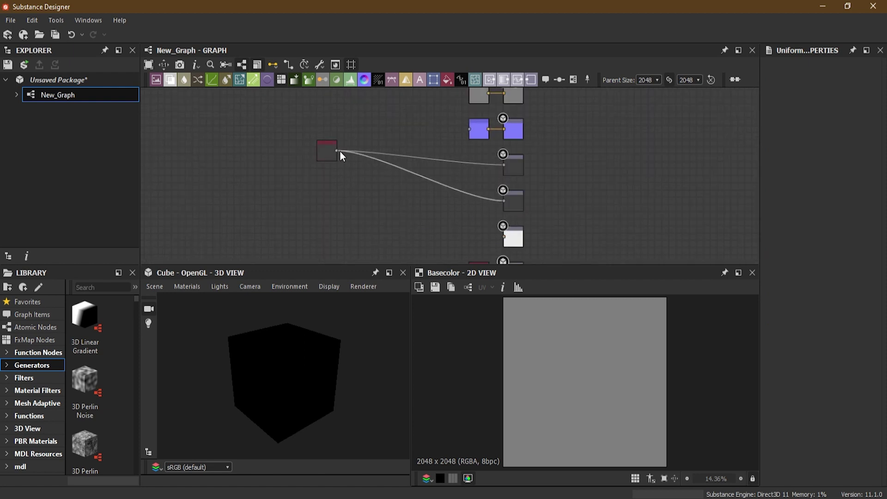
drag(336, 150, 512, 237)
scroll(539, 181, down, 2)
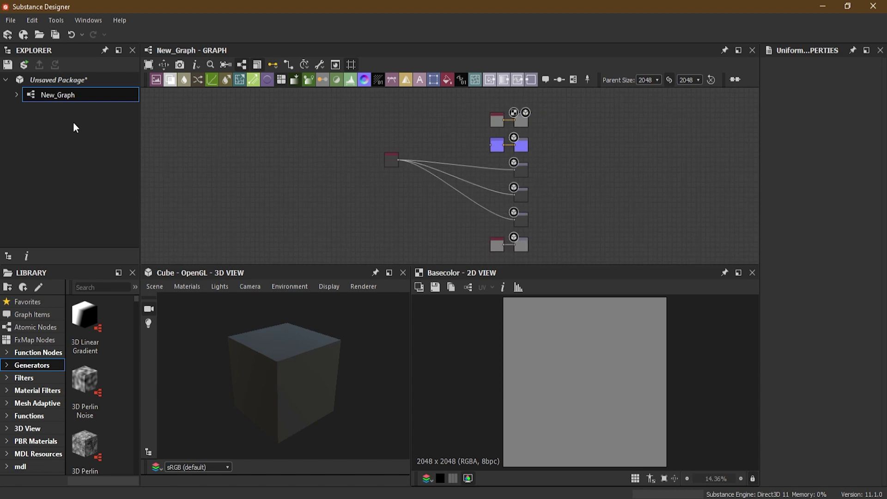
Add a new Substance graph named Test to the unsaved package, using the PBR (Metallic/Roughness) template
right_click(60, 98)
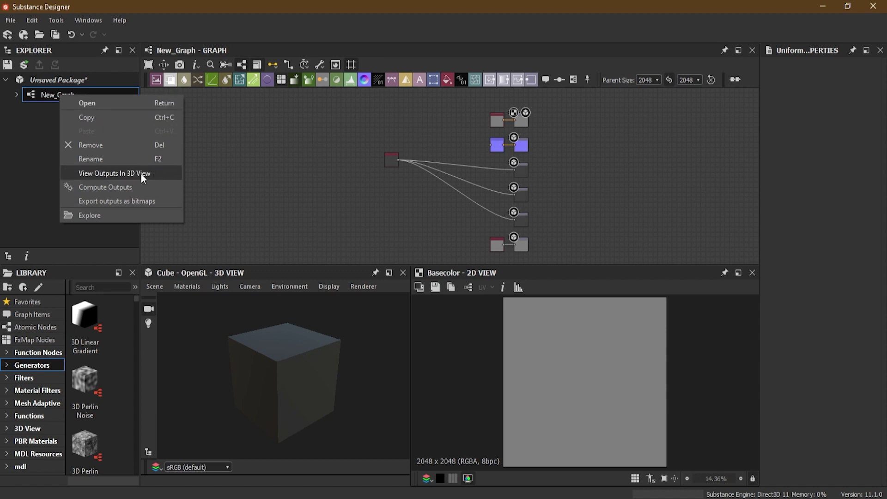
click(19, 120)
click(46, 79)
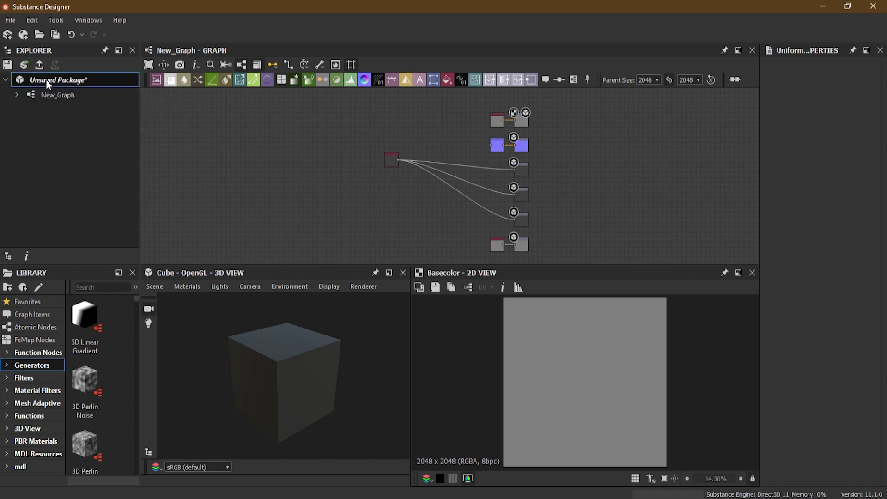
right_click(46, 79)
mouse_move(79, 88)
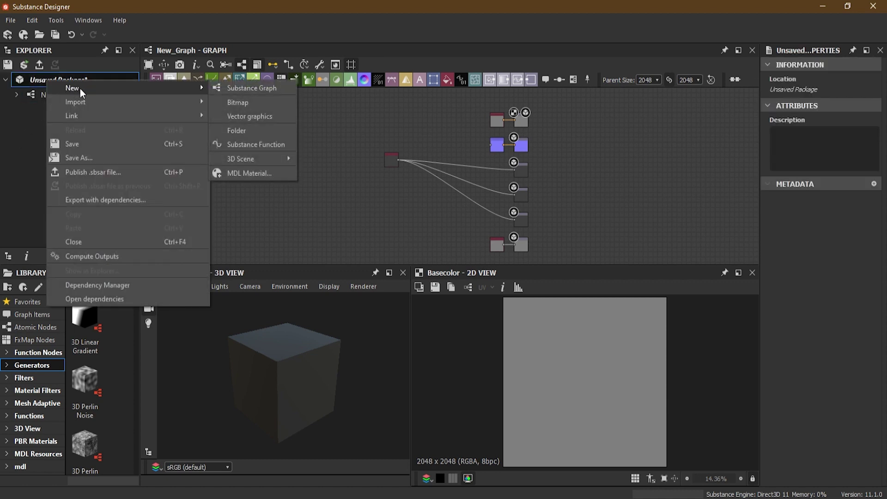
click(269, 91)
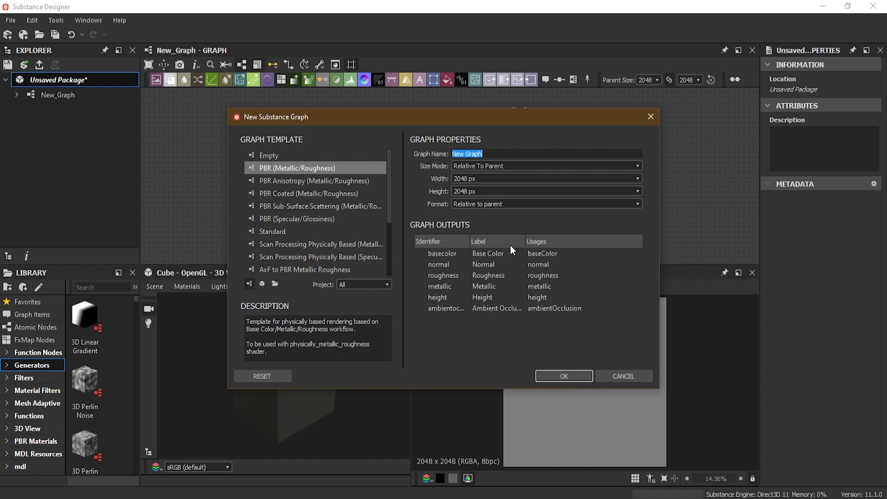
text(Test)
click(565, 376)
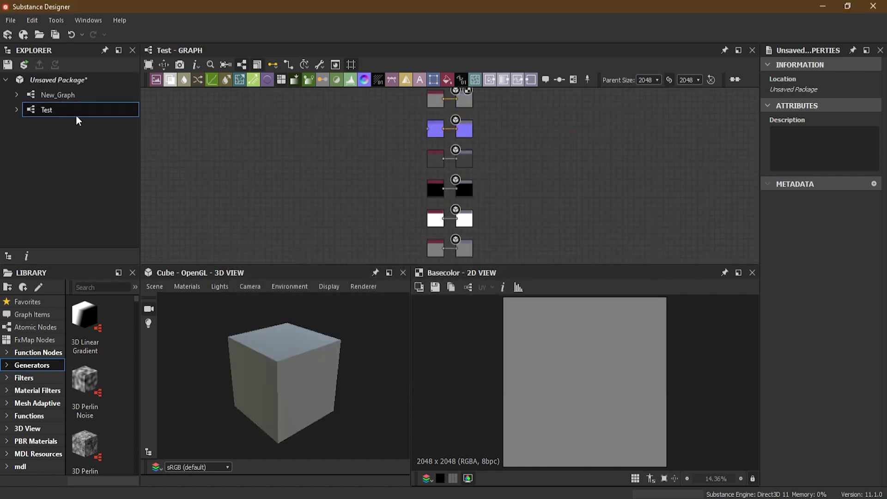
Rearrange the Test graph by moving the Roughness and Metallic outputs and the Normal source node away from their connected nodes
drag(465, 162, 561, 163)
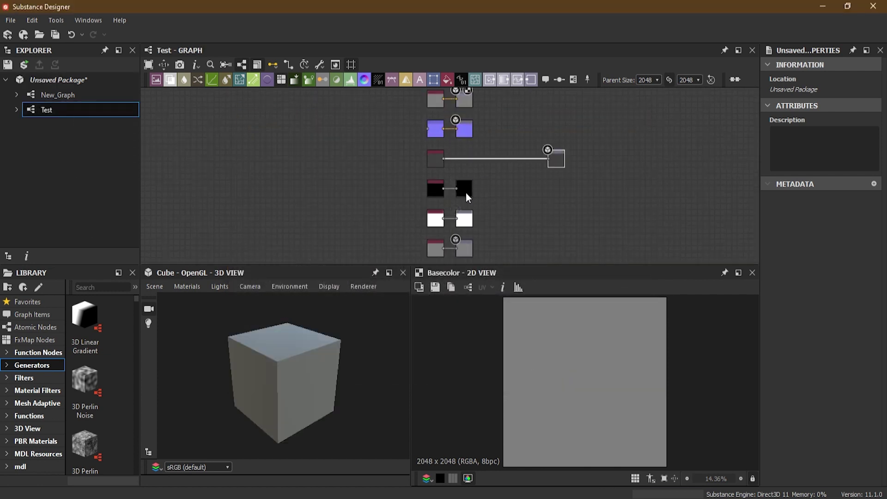
drag(470, 193, 528, 126)
scroll(527, 171, down, 2)
drag(455, 149, 395, 219)
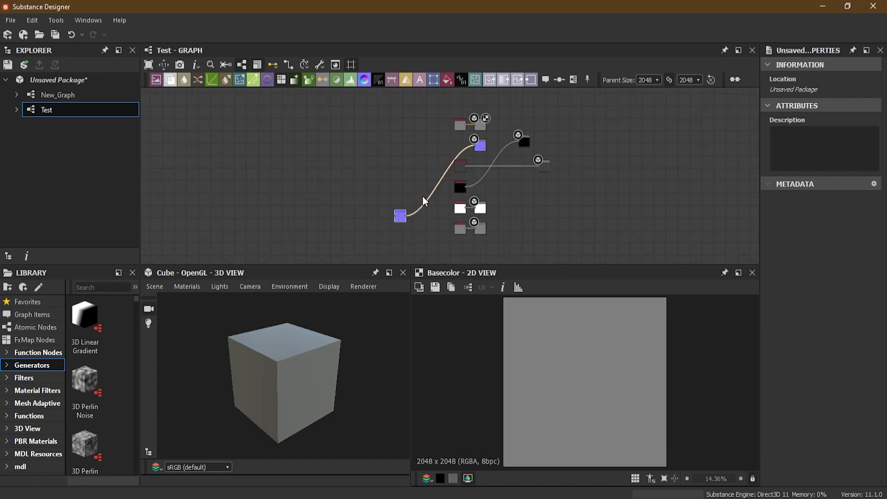
Open New_Graph from the package in the graph view in place of Test
click(78, 95)
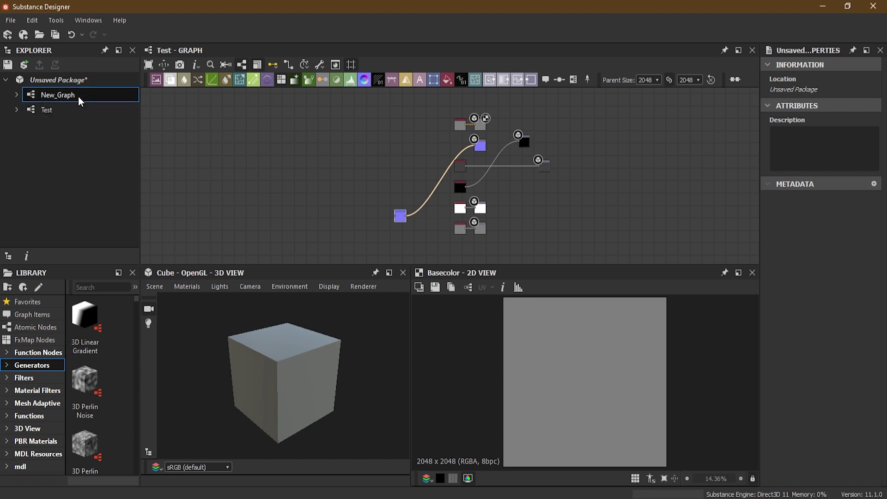
double_click(36, 93)
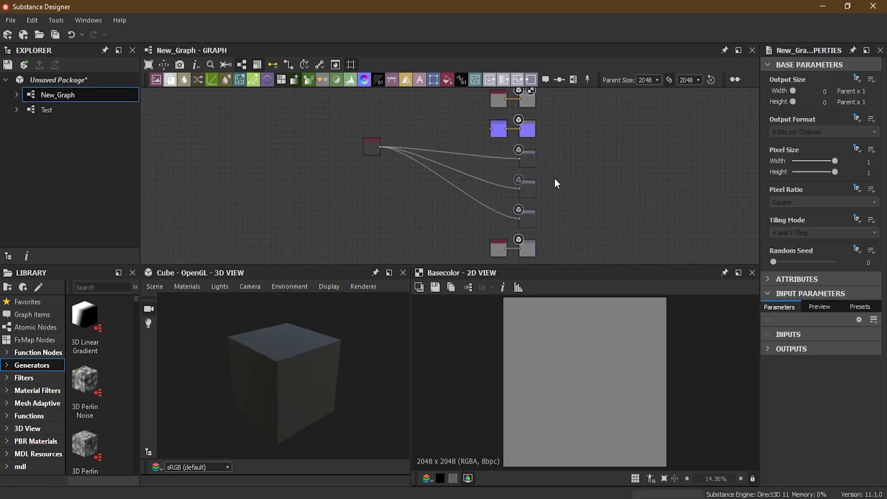
scroll(581, 162, down, 2)
middle_drag(581, 162, 542, 174)
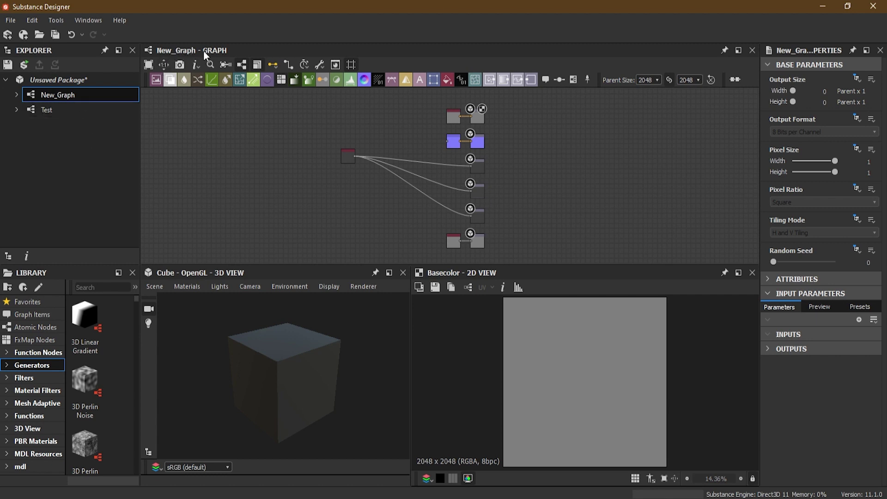
Pin the New_Graph view and open the Test graph in a second graph view
click(725, 52)
click(49, 111)
double_click(49, 110)
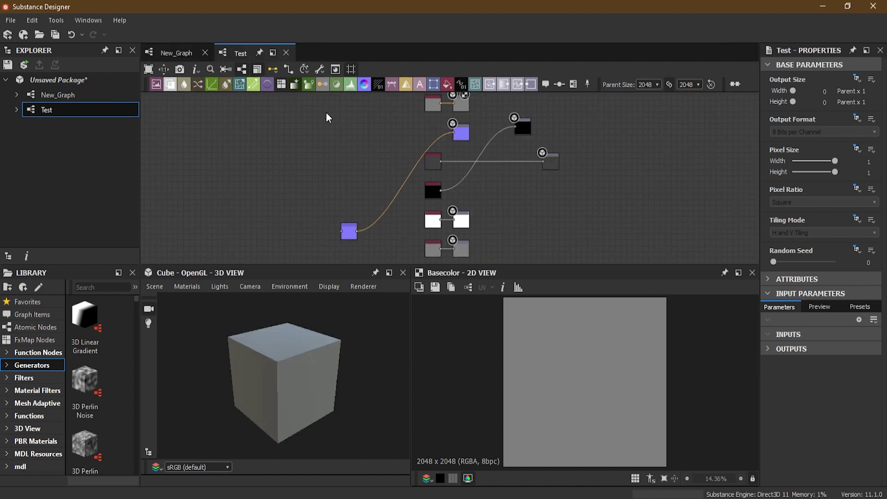
scroll(448, 163, down, 1)
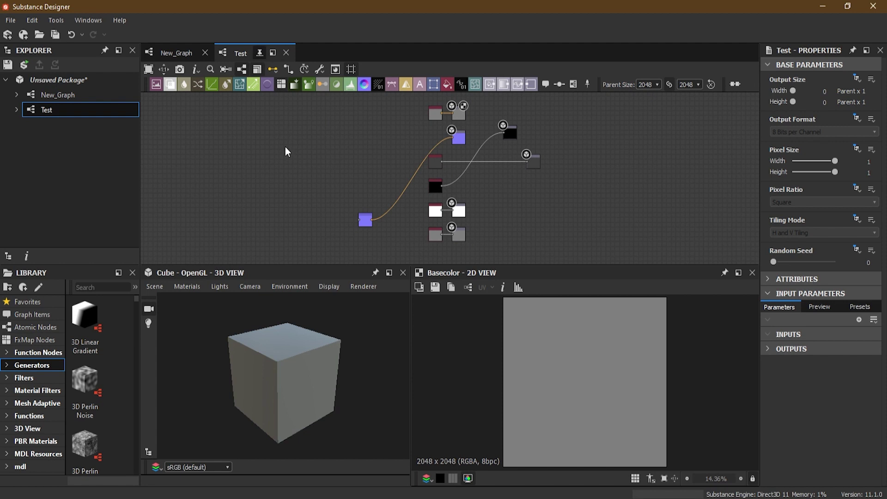
Compare the two graphs by switching back and forth between the New_Graph and Test views
click(171, 53)
click(251, 54)
click(179, 53)
click(262, 52)
click(165, 55)
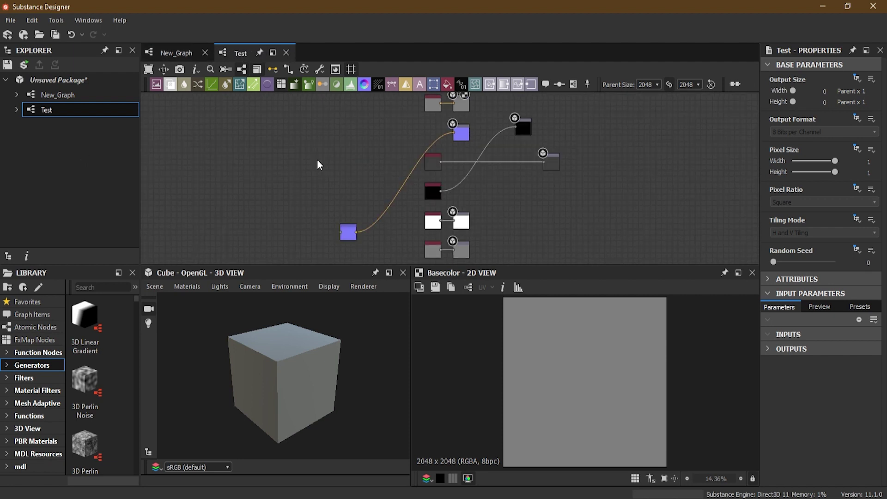
Reset the workspace layout to its default arrangement
click(92, 20)
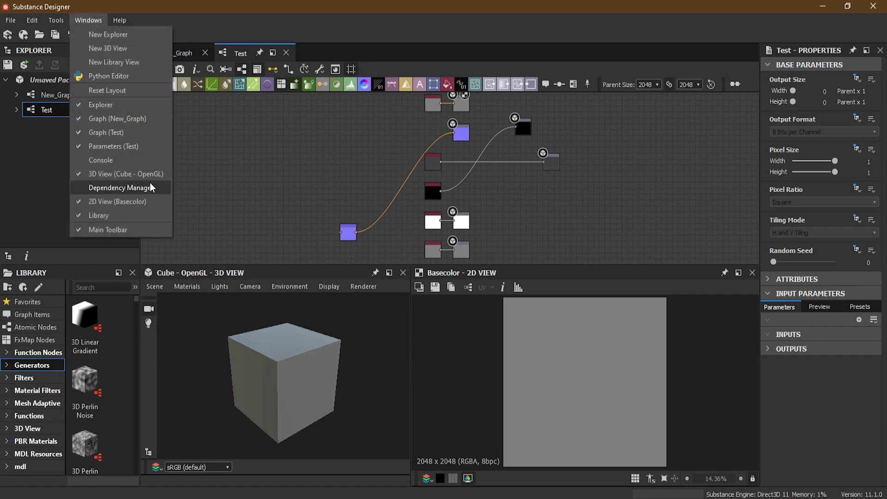
click(131, 91)
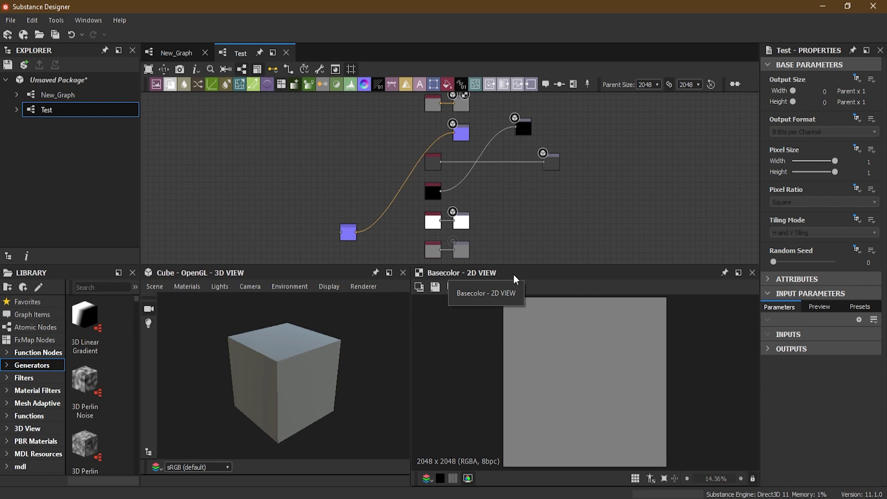
Dock the Basecolor 2D View in the same tab group as the 3D View and switch between them, ending on Basecolor
drag(439, 271, 265, 321)
click(261, 279)
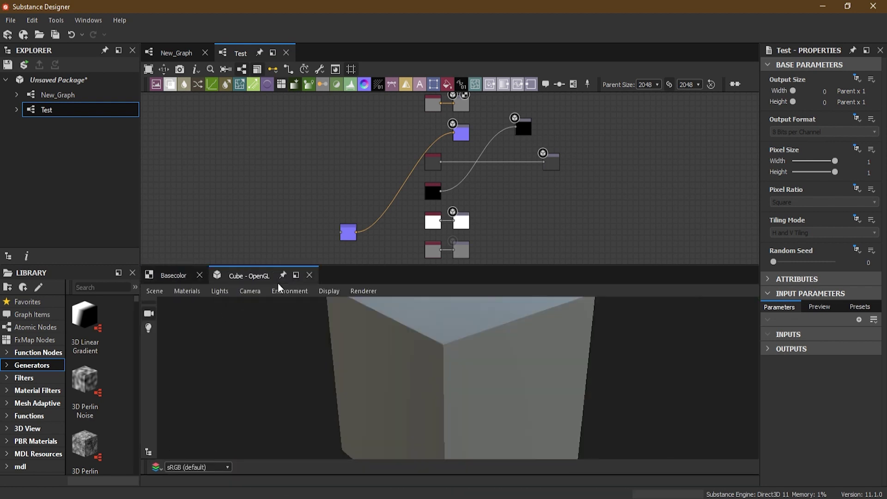
click(171, 276)
click(267, 277)
click(178, 275)
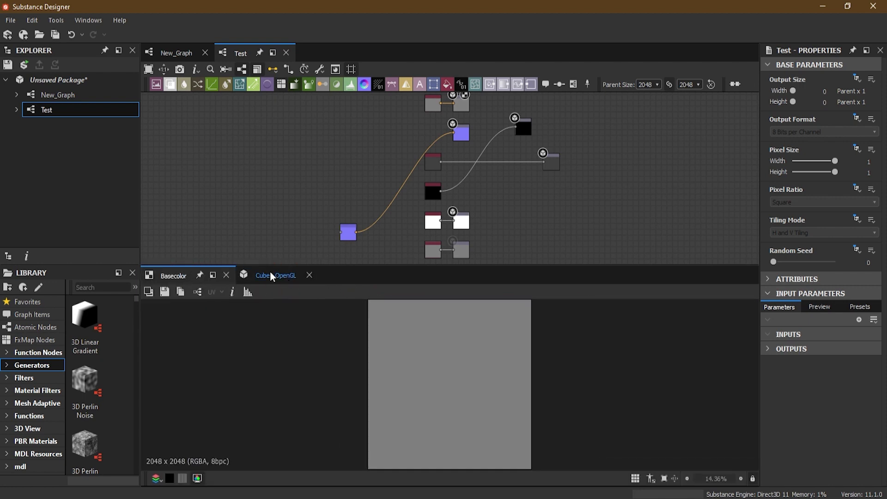
Dock the 3D View beside the Basecolor 2D View and widen it to more than half of their shared area
drag(280, 275, 241, 314)
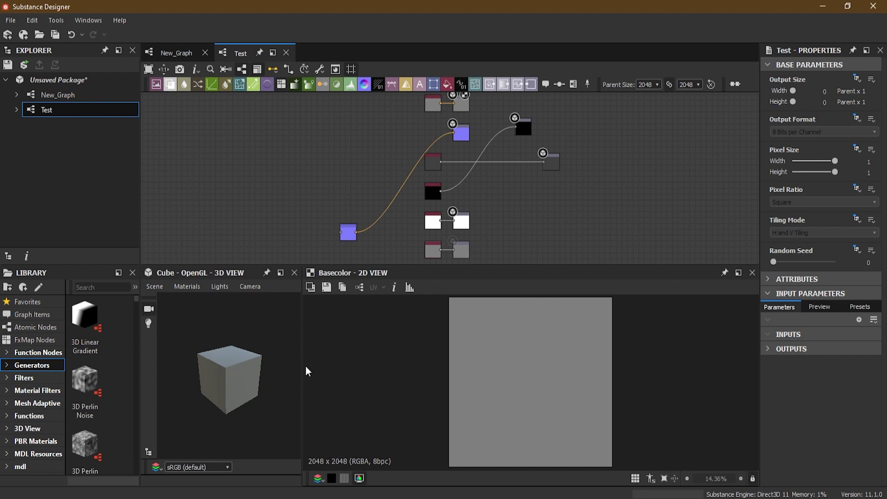
drag(304, 365, 462, 369)
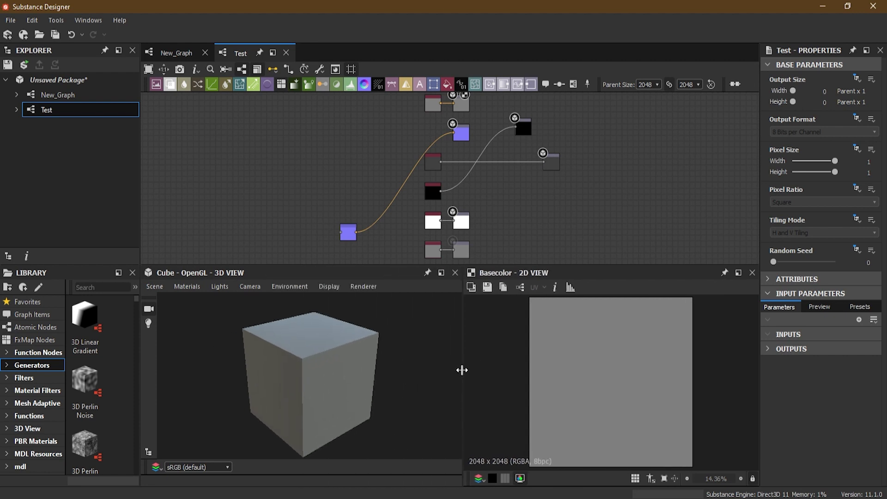